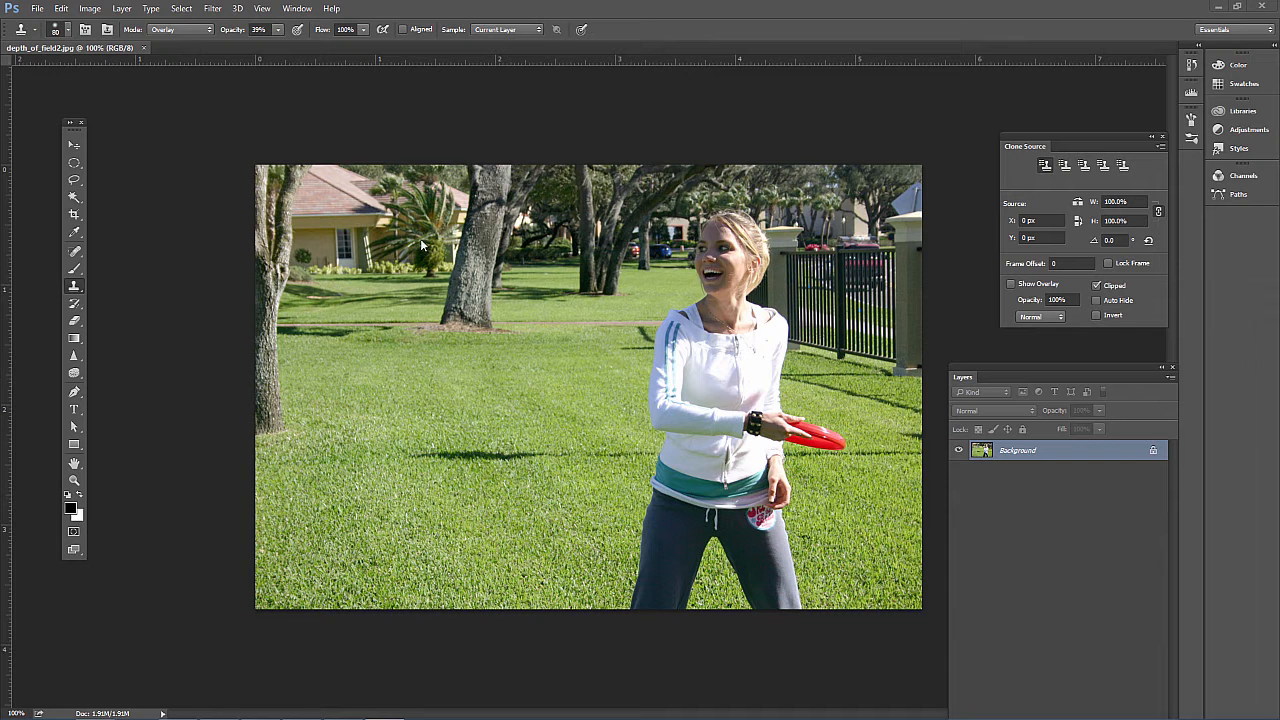
Duplicate the Background layer and apply a Gaussian Blur with a radius of about 5 pixels to the copy
{"action": "key", "text": "m"}
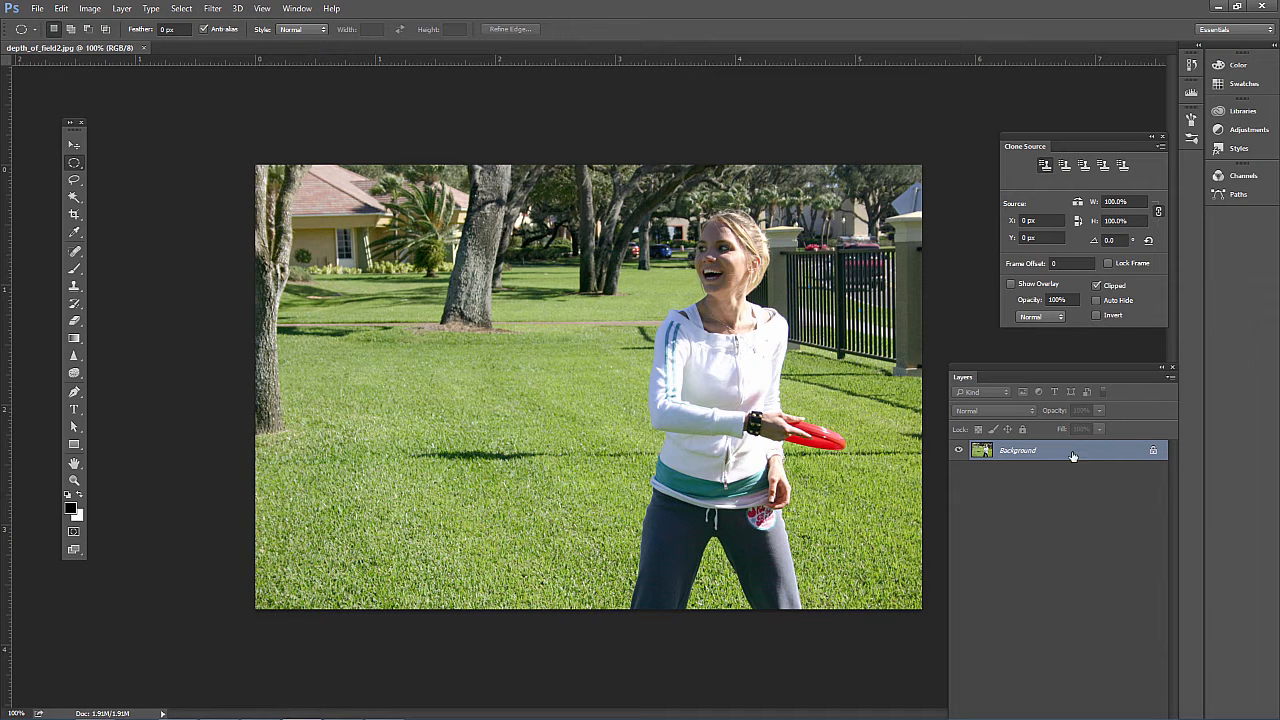
{"action": "key", "text": "ctrl+j"}
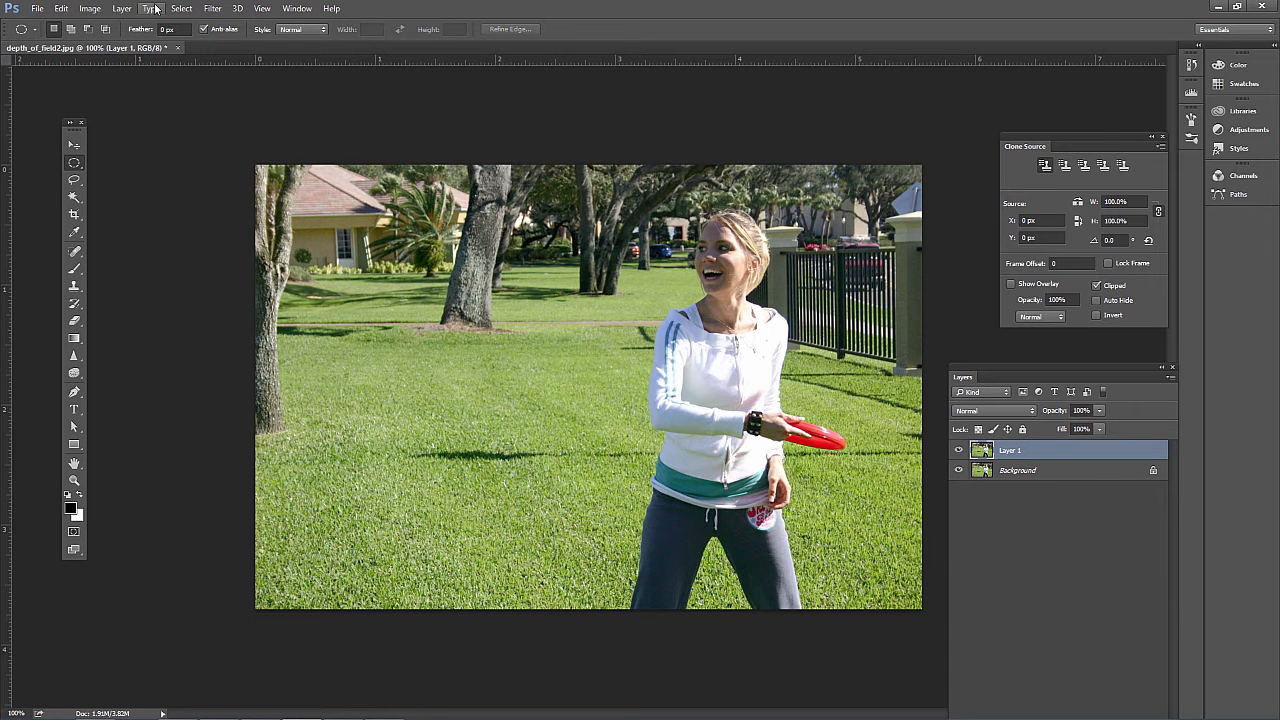
{"action": "left_click", "coordinate": [212, 8]}
{"action": "mouse_move", "coordinate": [293, 162]}
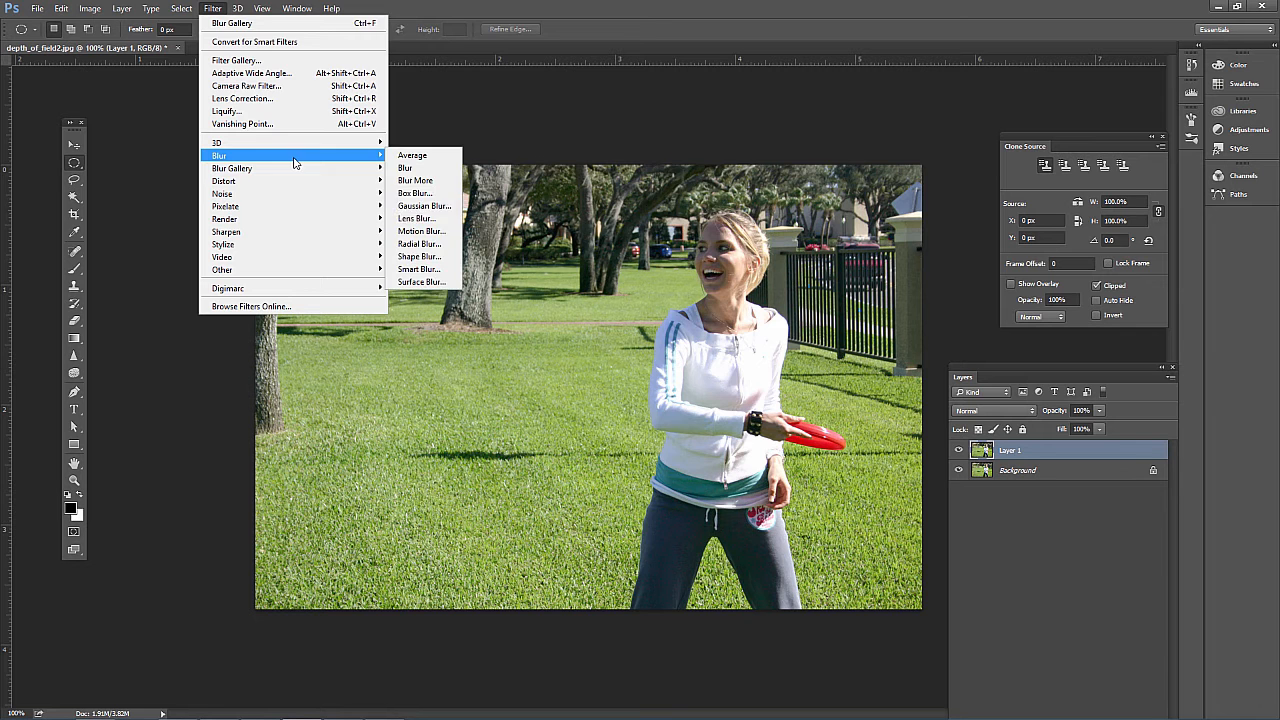
{"action": "left_click", "coordinate": [405, 206]}
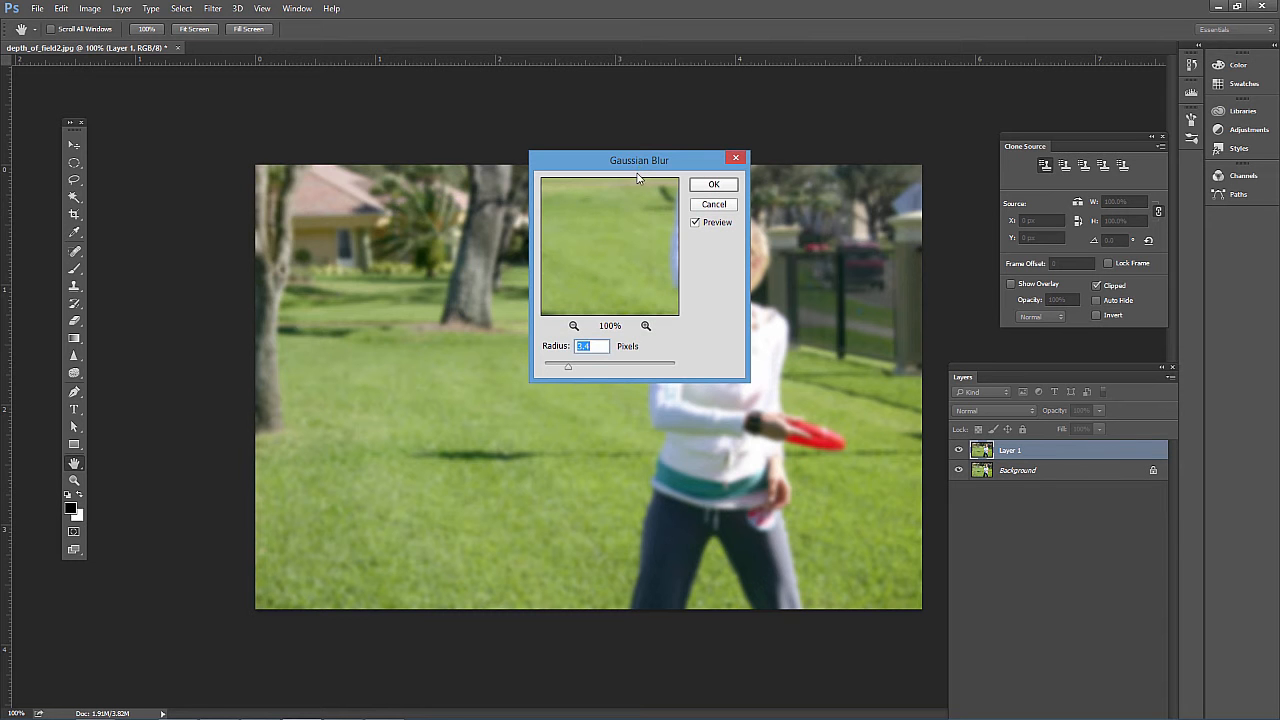
{"action": "left_click_drag", "start_coordinate": [640, 163], "coordinate": [290, 162]}
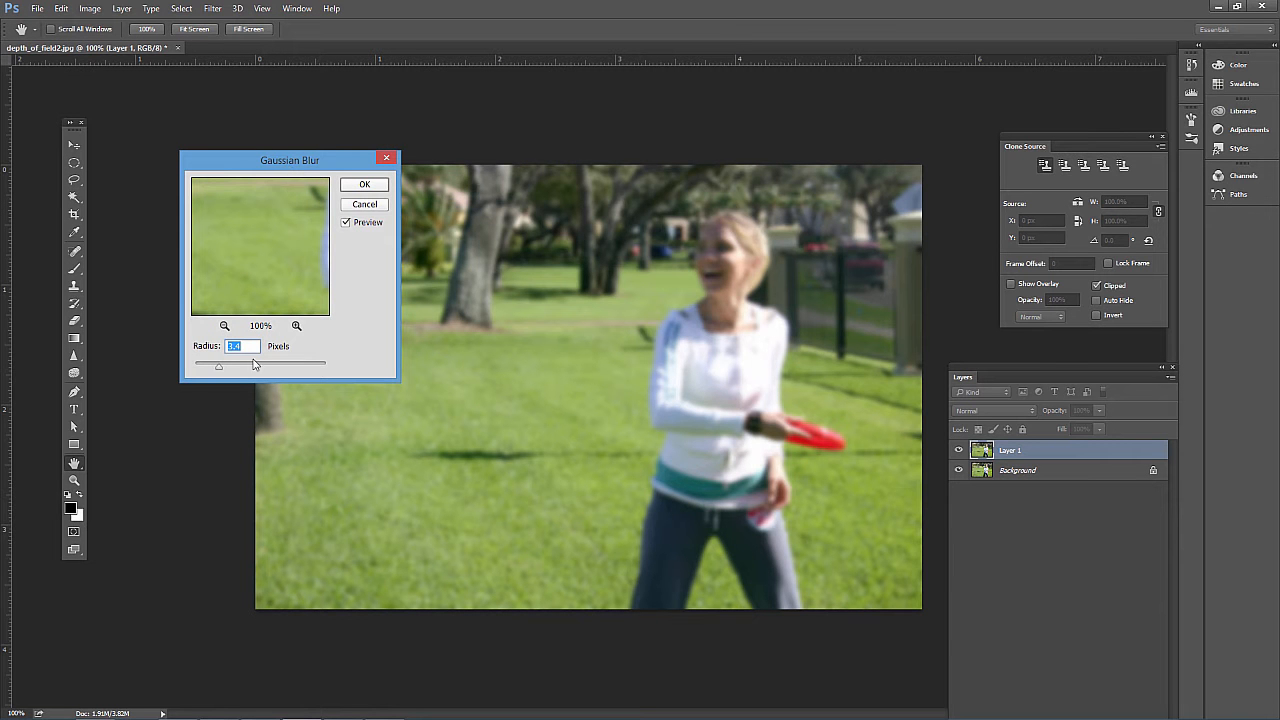
{"action": "left_click_drag", "start_coordinate": [218, 367], "coordinate": [231, 367]}
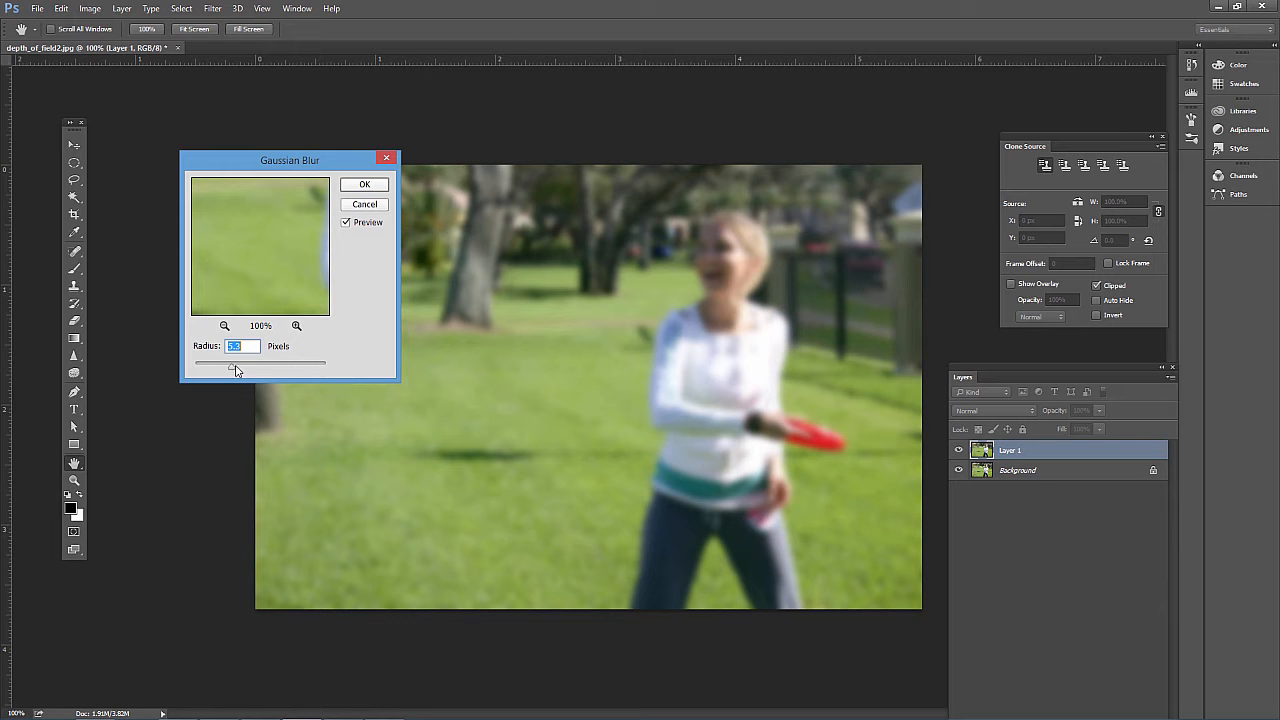
{"action": "left_click_drag", "start_coordinate": [232, 368], "coordinate": [230, 374]}
{"action": "left_click", "coordinate": [364, 185]}
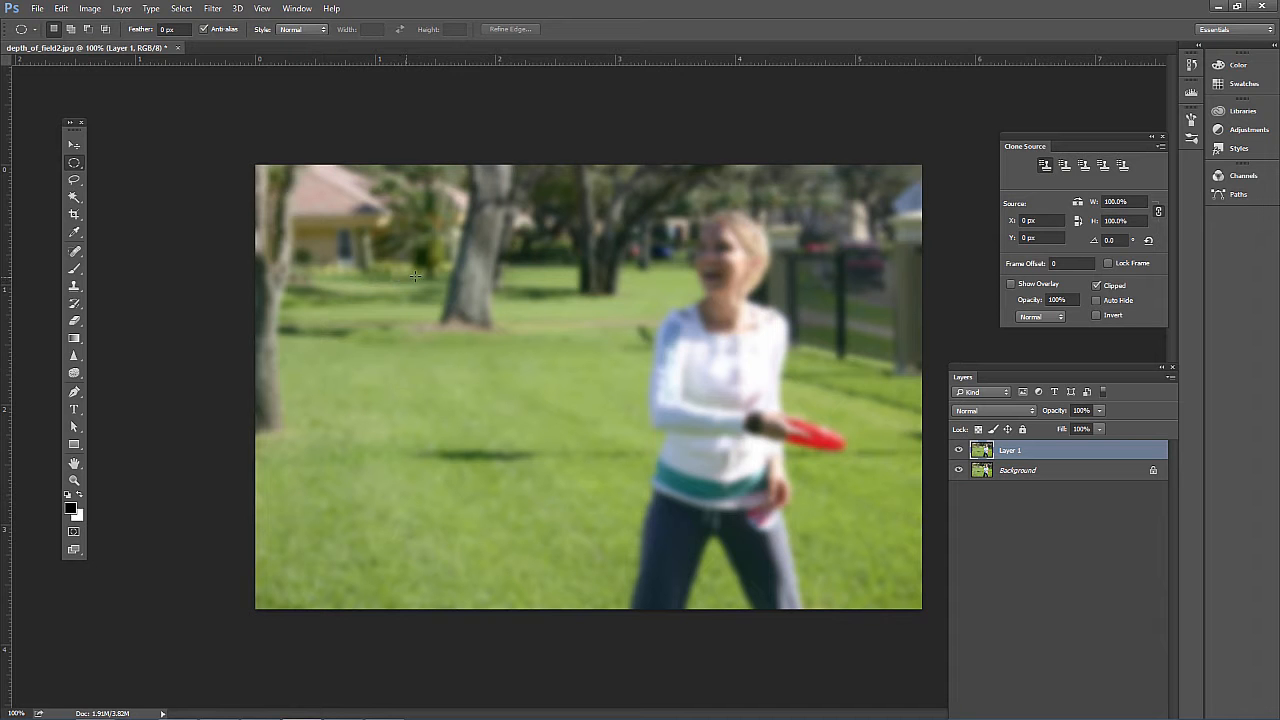
Rename the duplicated layer "blurred layer"
{"action": "double_click", "coordinate": [1011, 452]}
{"action": "type", "text": "Blurred layer"}
{"action": "key", "text": "Return"}
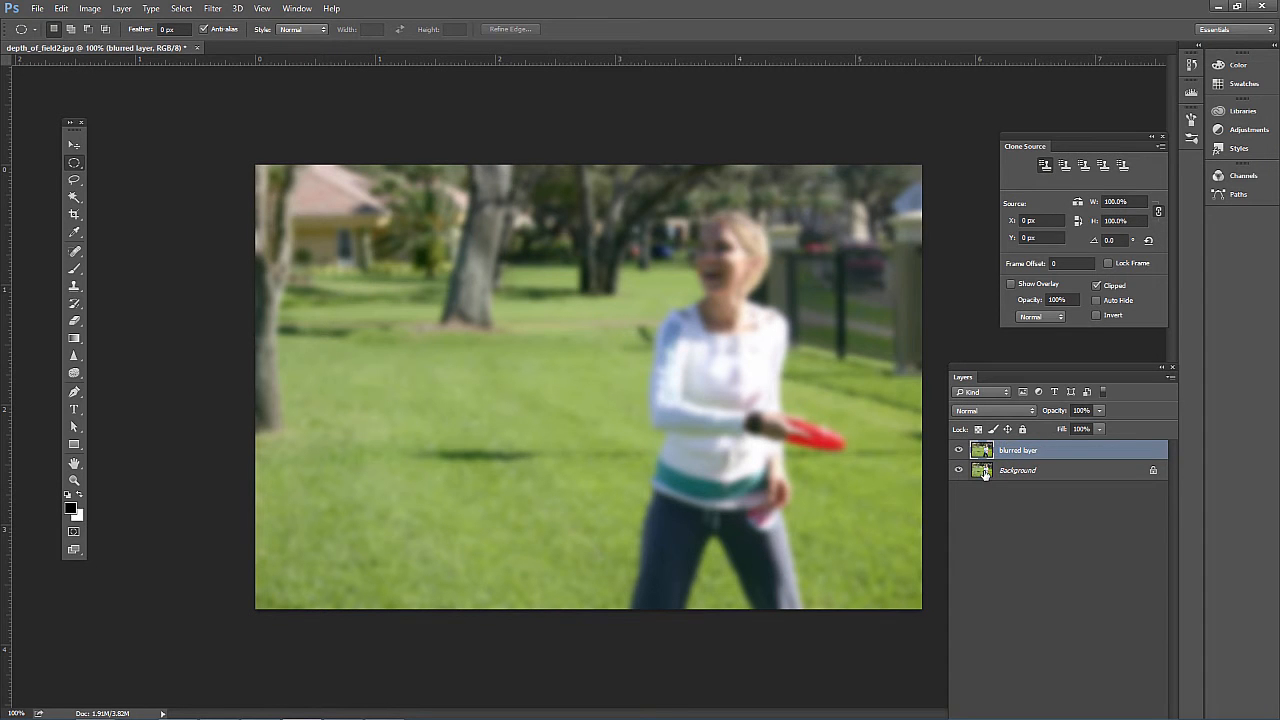
Convert the Background into a regular layer named "original layer"
{"action": "double_click", "coordinate": [984, 472]}
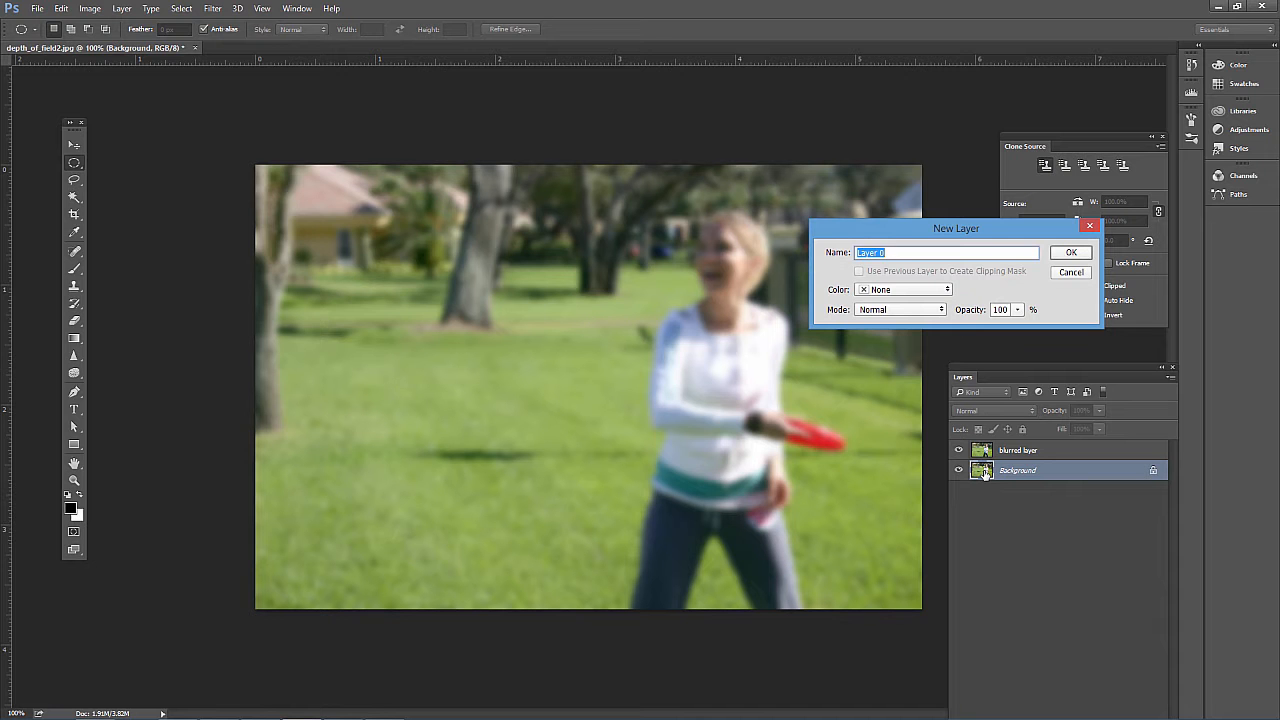
{"action": "type", "text": "original l"}
{"action": "key", "text": "Return"}
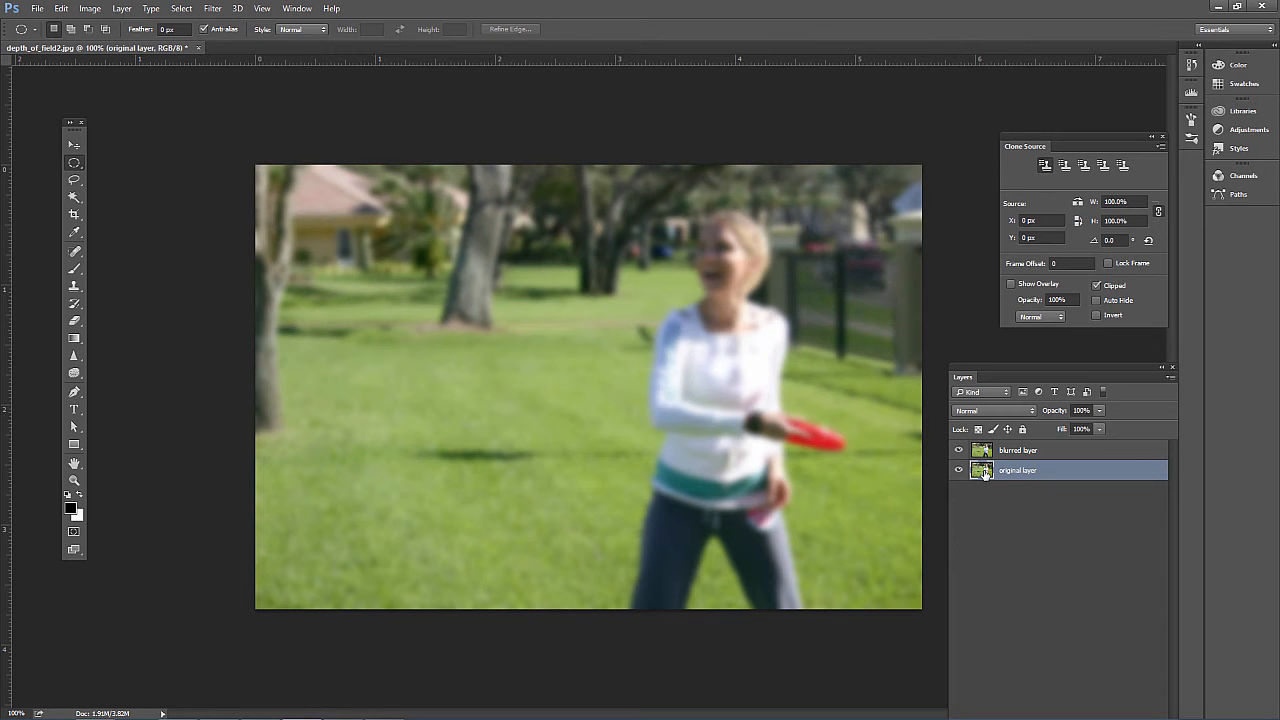
Move the original layer above the blurred layer and add a white layer mask to it
{"action": "left_click", "coordinate": [990, 450]}
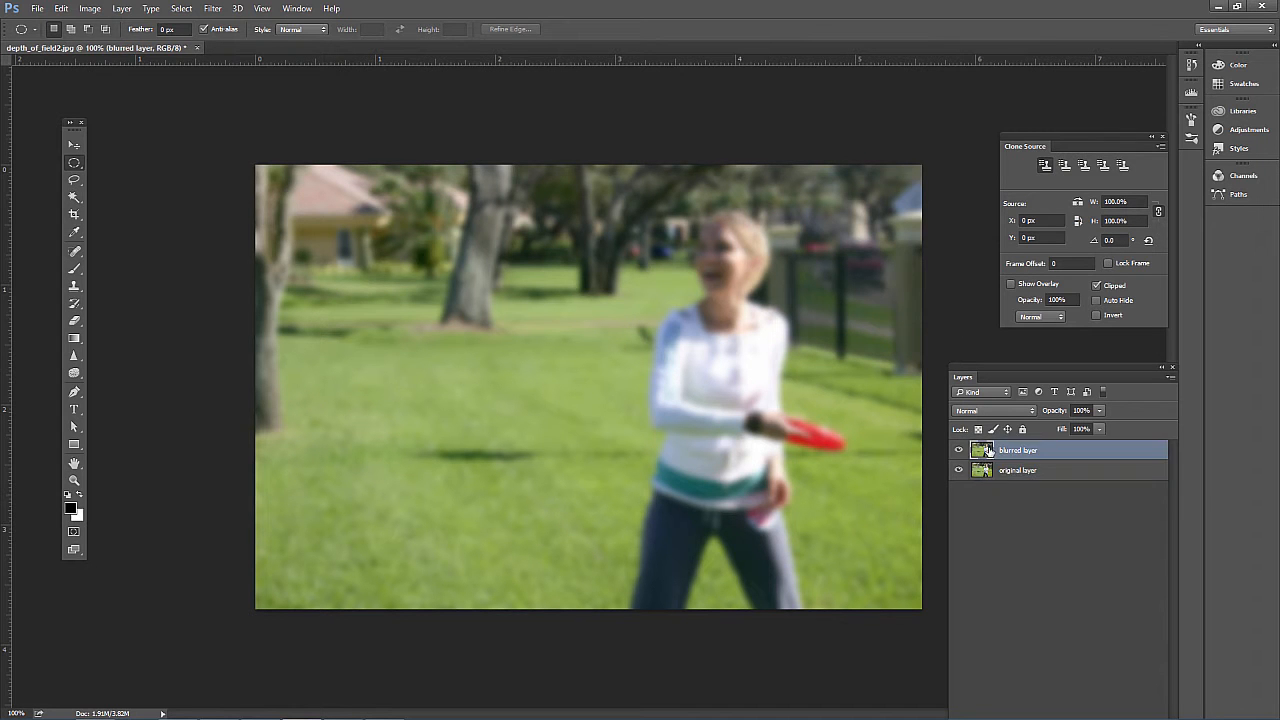
{"action": "left_click", "coordinate": [982, 472]}
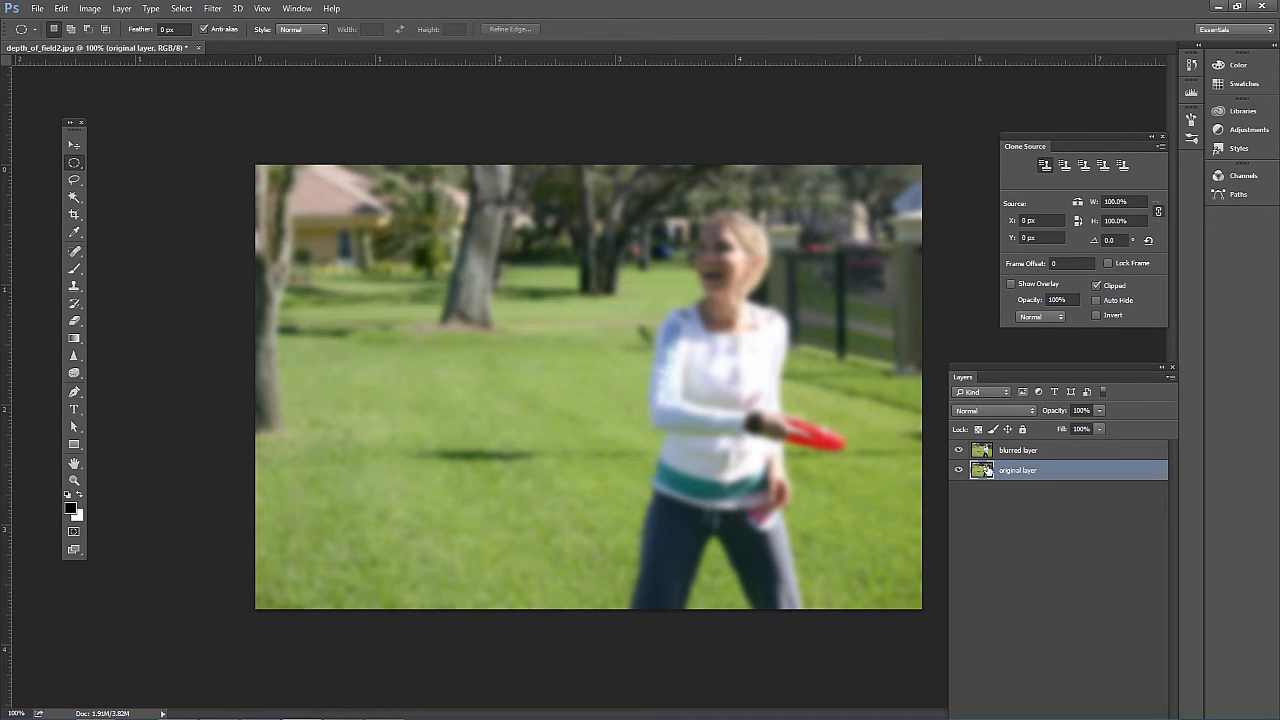
{"action": "left_click", "coordinate": [983, 451]}
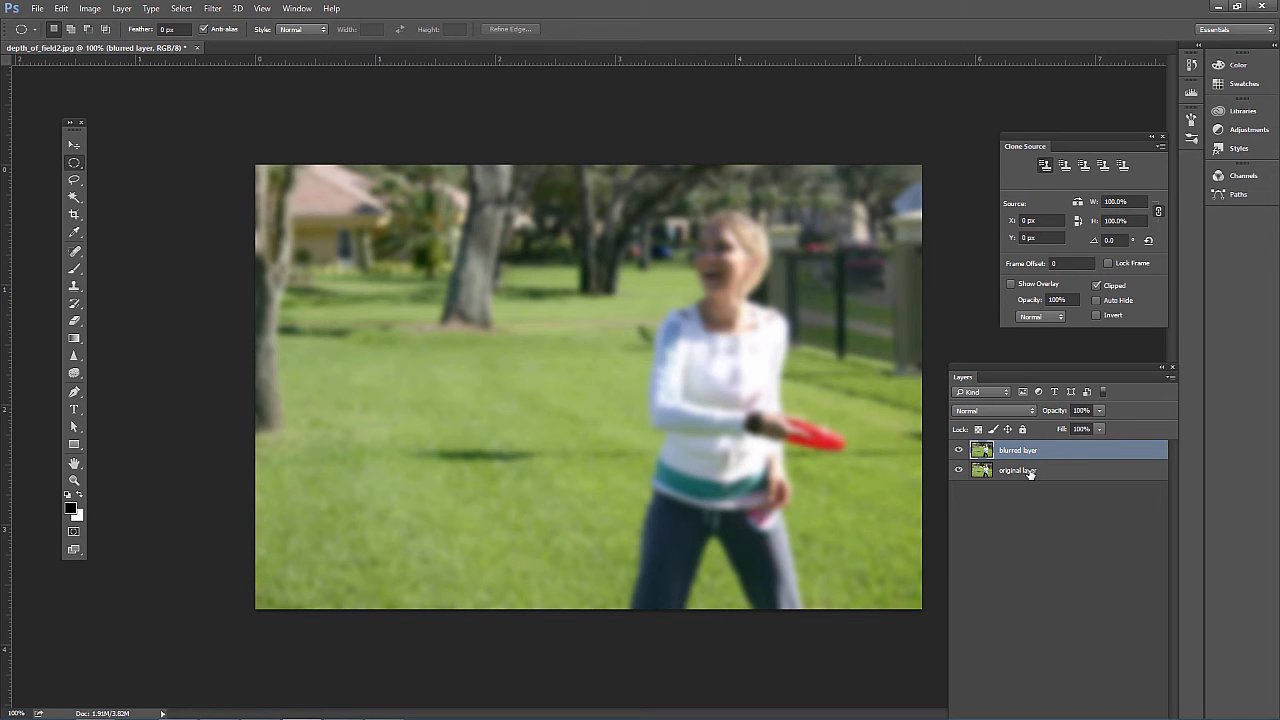
{"action": "left_click_drag", "start_coordinate": [1031, 474], "coordinate": [1035, 449]}
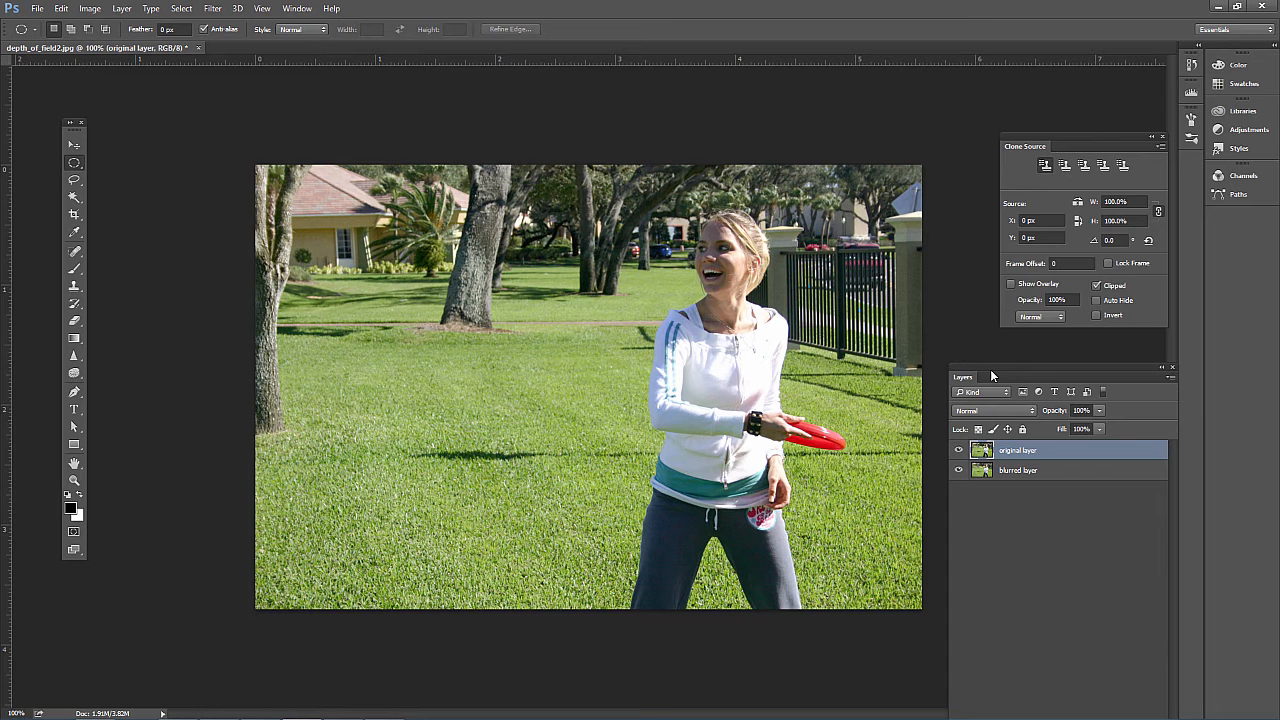
{"action": "left_click_drag", "start_coordinate": [990, 375], "coordinate": [976, 178]}
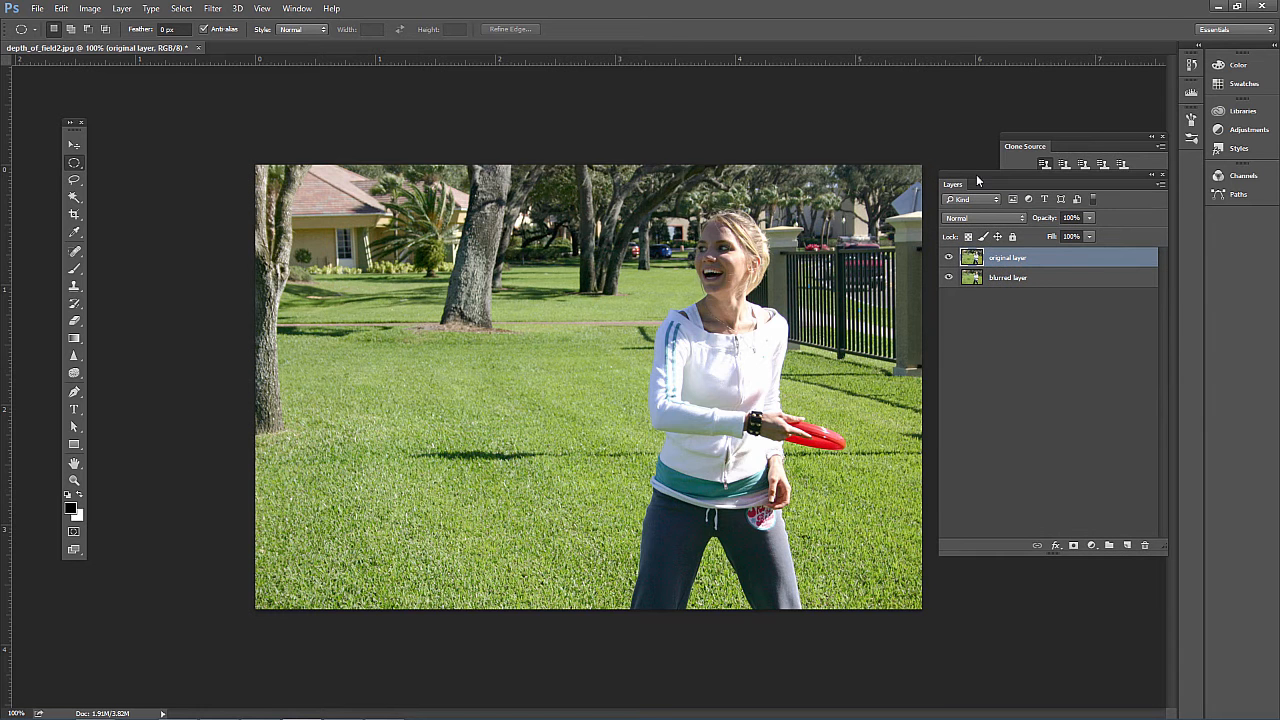
{"action": "left_click", "coordinate": [1073, 546]}
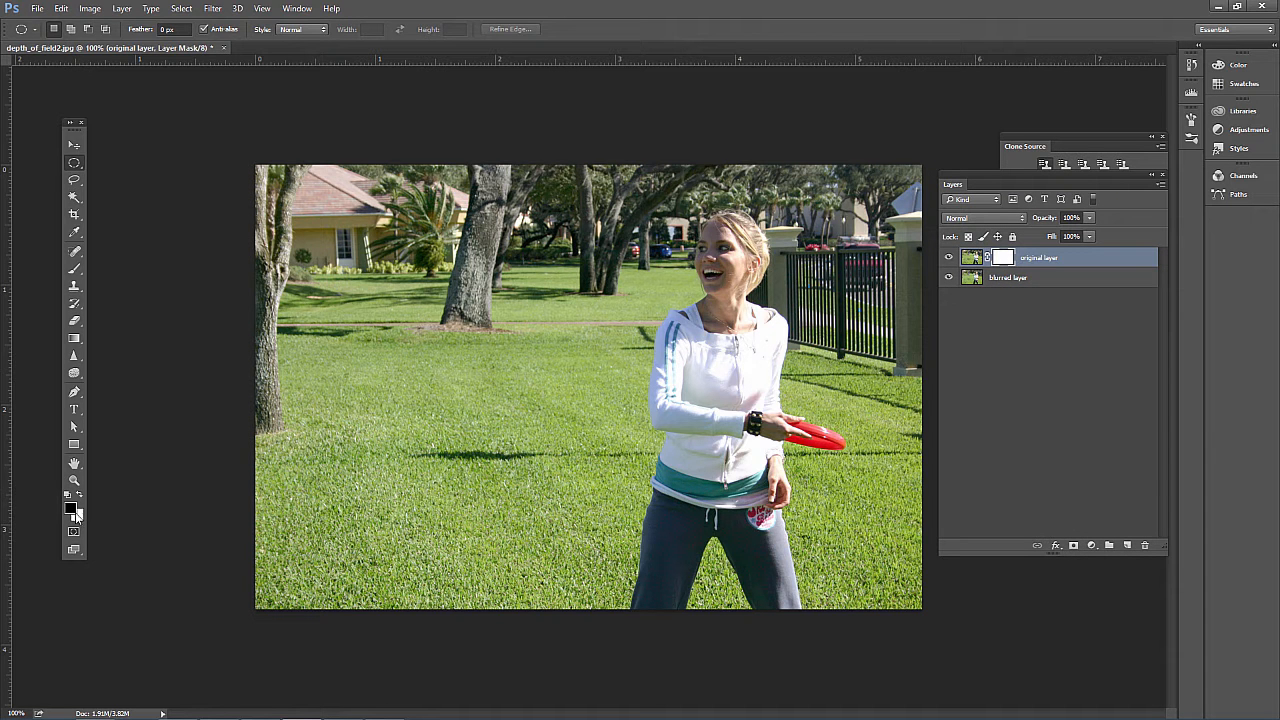
Paint the mask black over the background around the woman using a soft 150 px brush with 0% hardness
{"action": "key", "text": "x"}
{"action": "key", "text": "x"}
{"action": "left_click", "coordinate": [73, 268]}
{"action": "left_click", "coordinate": [68, 31]}
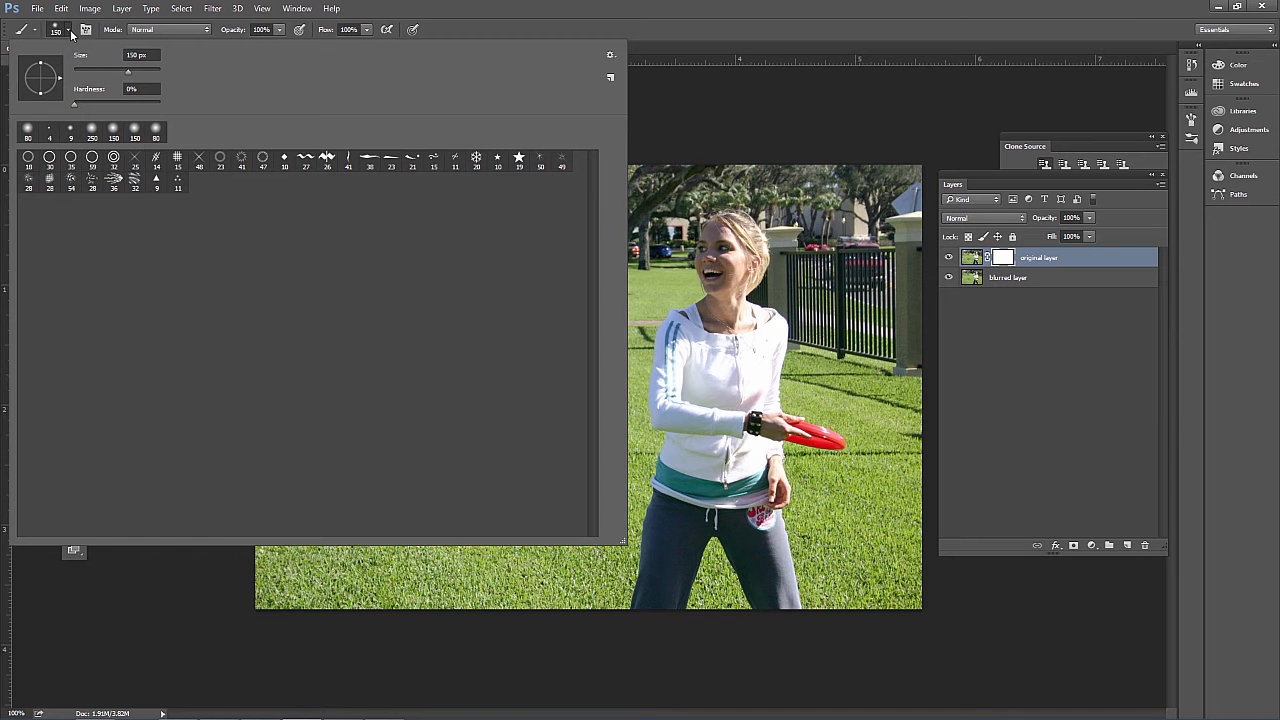
{"action": "left_click", "coordinate": [68, 31]}
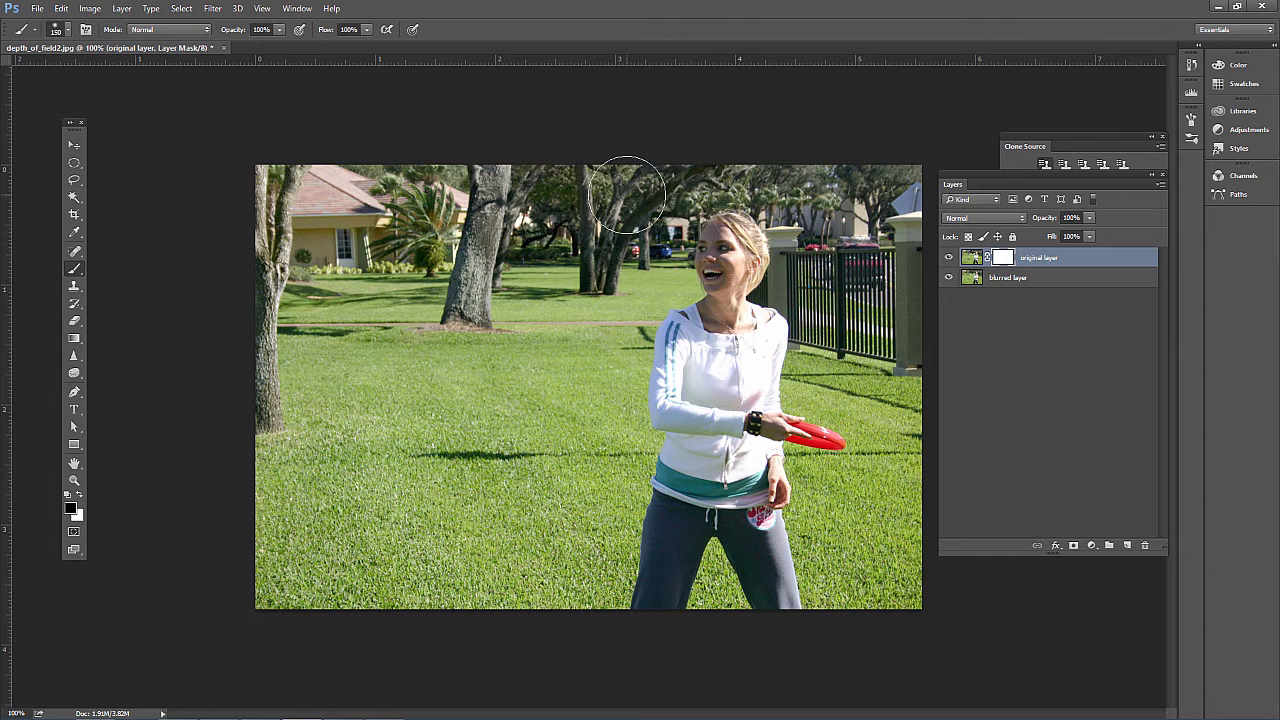
{"action": "mouse_move", "coordinate": [800, 180]}
{"action": "left_mouse_down"}
{"action": "mouse_move", "coordinate": [588, 246]}
{"action": "mouse_move", "coordinate": [635, 208]}
{"action": "mouse_move", "coordinate": [499, 253]}
{"action": "mouse_move", "coordinate": [254, 264]}
{"action": "mouse_move", "coordinate": [217, 291]}
{"action": "mouse_move", "coordinate": [319, 298]}
{"action": "mouse_move", "coordinate": [271, 353]}
{"action": "mouse_move", "coordinate": [298, 453]}
{"action": "mouse_move", "coordinate": [451, 399]}
{"action": "mouse_move", "coordinate": [407, 384]}
{"action": "mouse_move", "coordinate": [505, 325]}
{"action": "mouse_move", "coordinate": [486, 299]}
{"action": "mouse_move", "coordinate": [556, 338]}
{"action": "mouse_move", "coordinate": [578, 381]}
{"action": "mouse_move", "coordinate": [446, 429]}
{"action": "mouse_move", "coordinate": [536, 447]}
{"action": "mouse_move", "coordinate": [270, 463]}
{"action": "mouse_move", "coordinate": [596, 442]}
{"action": "mouse_move", "coordinate": [612, 313]}
{"action": "mouse_move", "coordinate": [654, 238]}
{"action": "mouse_move", "coordinate": [814, 129]}
{"action": "mouse_move", "coordinate": [810, 213]}
{"action": "mouse_move", "coordinate": [819, 206]}
{"action": "mouse_move", "coordinate": [802, 202]}
{"action": "mouse_move", "coordinate": [832, 310]}
{"action": "mouse_move", "coordinate": [831, 371]}
{"action": "mouse_move", "coordinate": [910, 416]}
{"action": "mouse_move", "coordinate": [912, 438]}
{"action": "mouse_move", "coordinate": [904, 256]}
{"action": "mouse_move", "coordinate": [855, 313]}
{"action": "mouse_move", "coordinate": [889, 143]}
{"action": "mouse_move", "coordinate": [869, 188]}
{"action": "mouse_move", "coordinate": [825, 198]}
{"action": "mouse_move", "coordinate": [712, 164]}
{"action": "mouse_move", "coordinate": [655, 207]}
{"action": "mouse_move", "coordinate": [633, 254]}
{"action": "mouse_move", "coordinate": [509, 234]}
{"action": "mouse_move", "coordinate": [549, 227]}
{"action": "mouse_move", "coordinate": [499, 277]}
{"action": "left_mouse_up"}
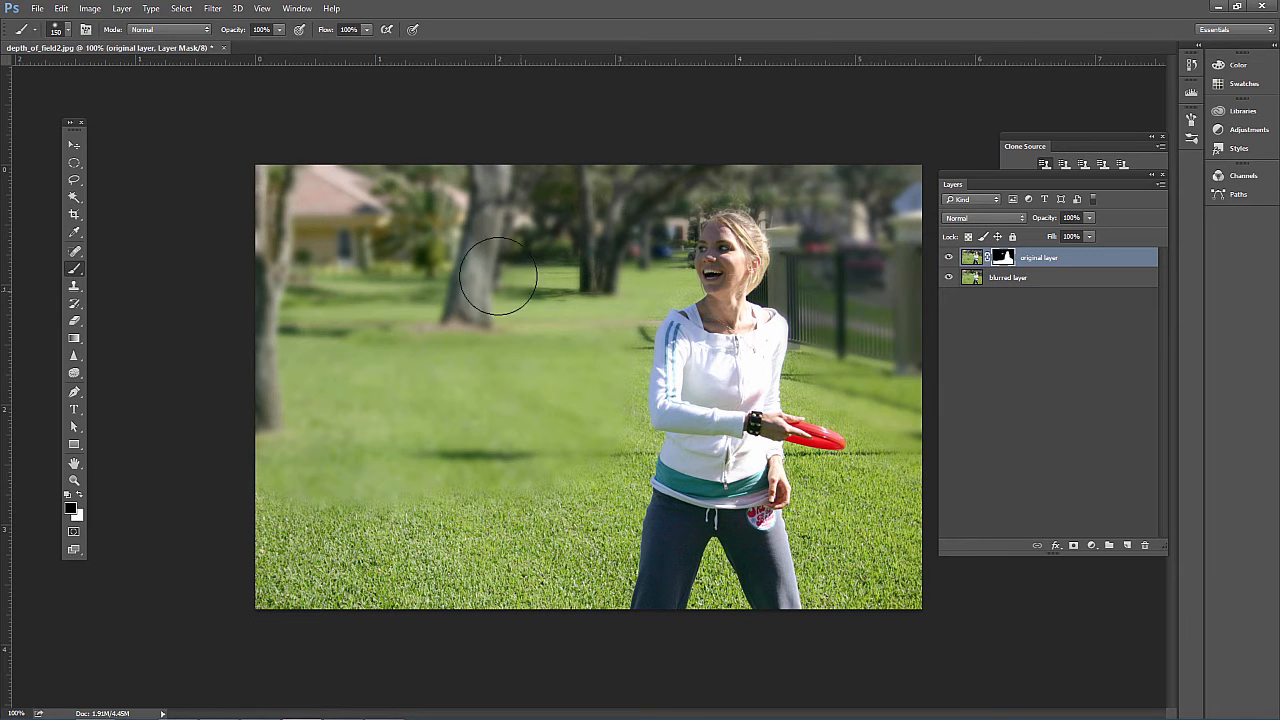
Harden the mask brush and reduce its size to 30 px for working close to the woman's outline
{"action": "left_click", "coordinate": [66, 30]}
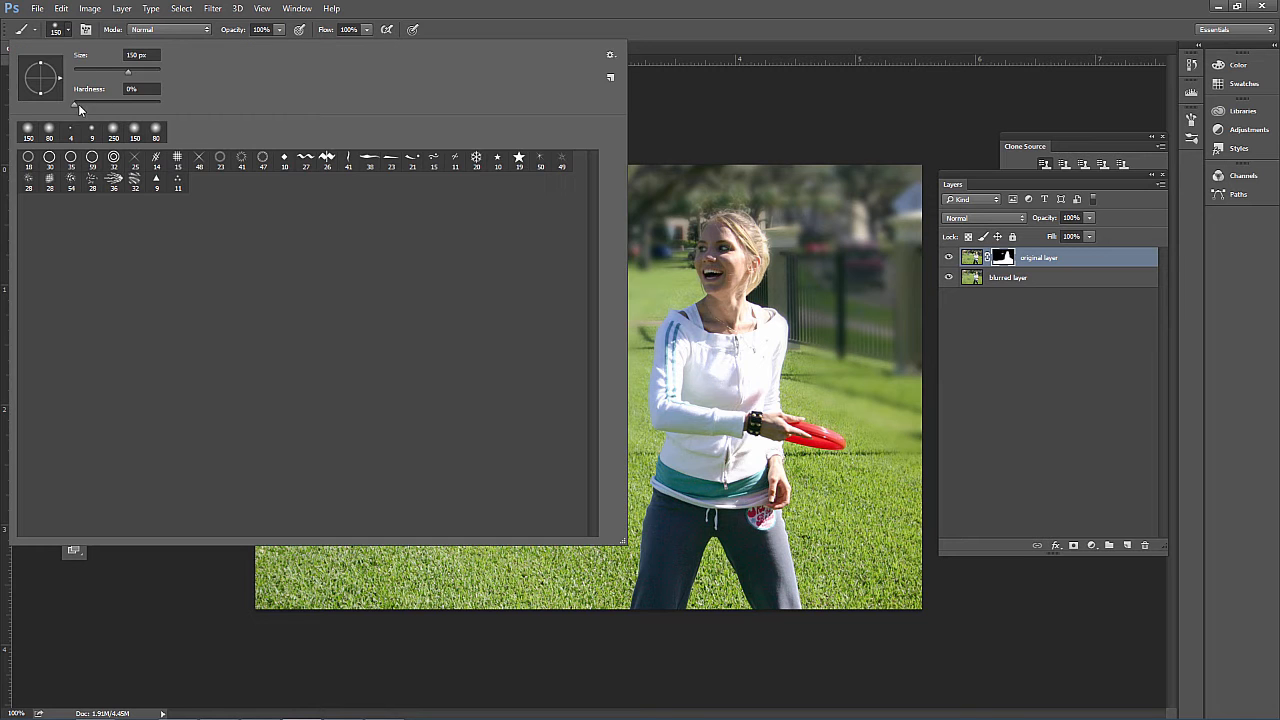
{"action": "key", "text": "Tab"}
{"action": "left_click", "coordinate": [68, 30]}
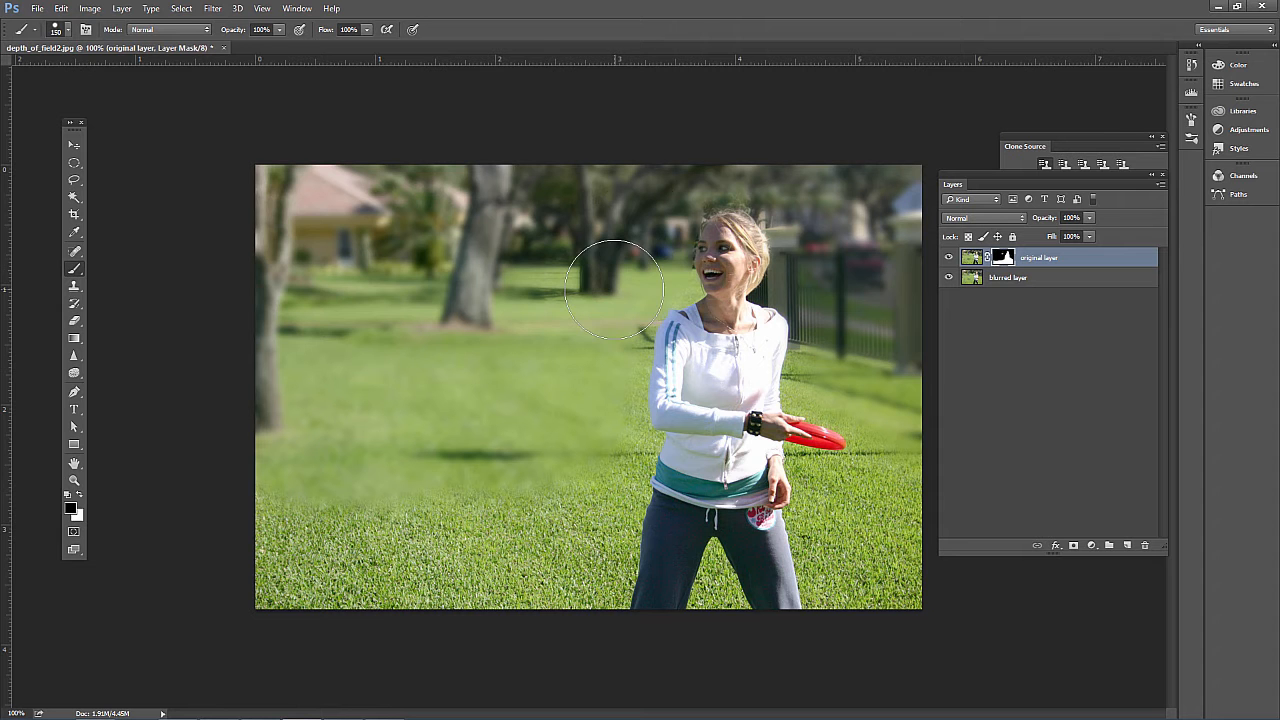
{"action": "key", "text": "bracketleft"}
{"action": "key", "text": "bracketleft"}
{"action": "key", "text": "bracketleft"}
{"action": "key", "text": "bracketleft"}
{"action": "key", "text": "bracketleft"}
{"action": "key", "text": "bracketleft"}
{"action": "key", "text": "bracketleft"}
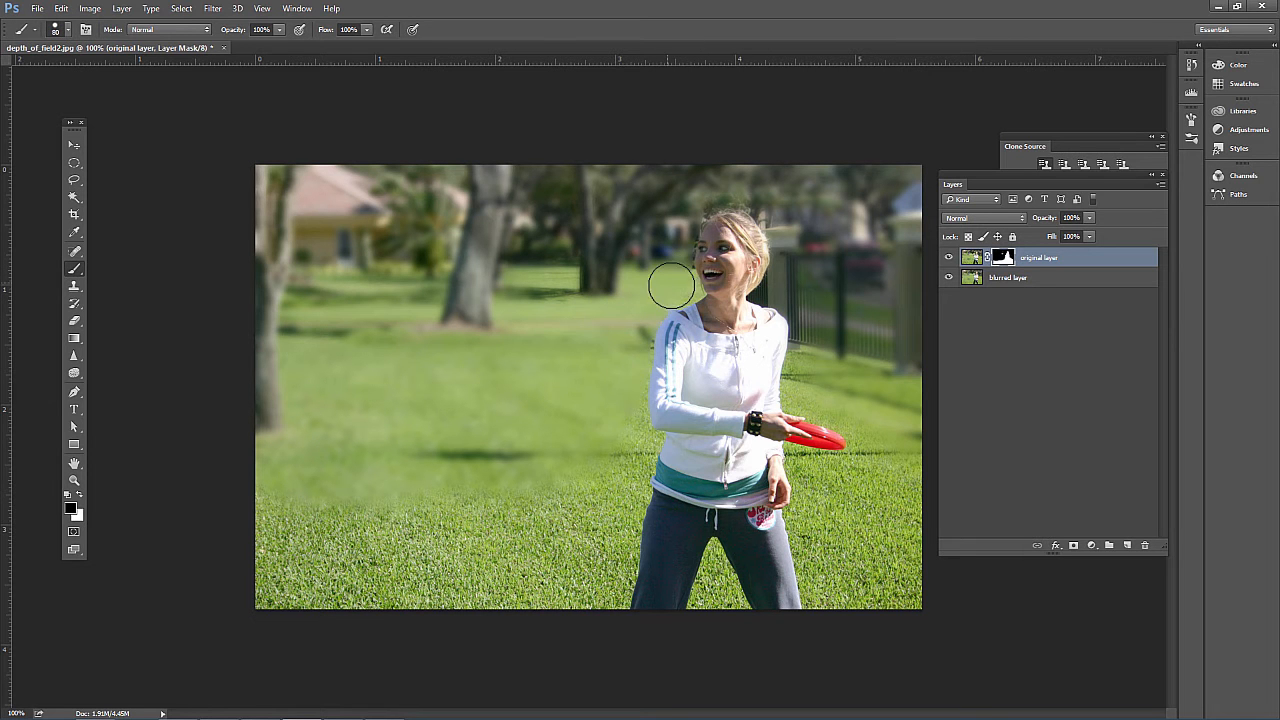
{"action": "key", "text": "bracketleft"}
{"action": "key", "text": "bracketleft"}
Select the trees and grass beside the woman's head with the Quick Selection tool, and switch back to the Brush
{"action": "left_click", "coordinate": [76, 199]}
{"action": "left_click", "coordinate": [126, 197]}
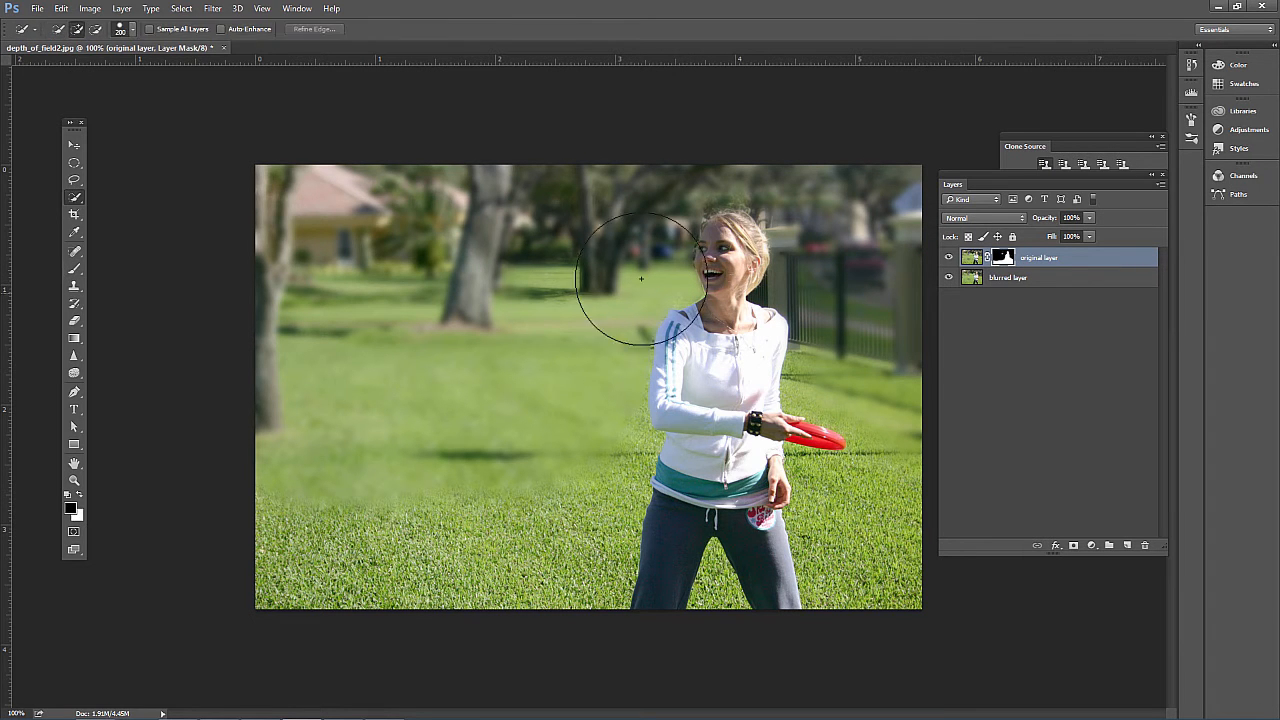
{"action": "mouse_move", "coordinate": [627, 224]}
{"action": "left_mouse_down"}
{"action": "mouse_move", "coordinate": [591, 291]}
{"action": "mouse_move", "coordinate": [594, 320]}
{"action": "mouse_move", "coordinate": [674, 280]}
{"action": "mouse_move", "coordinate": [612, 233]}
{"action": "left_mouse_up"}
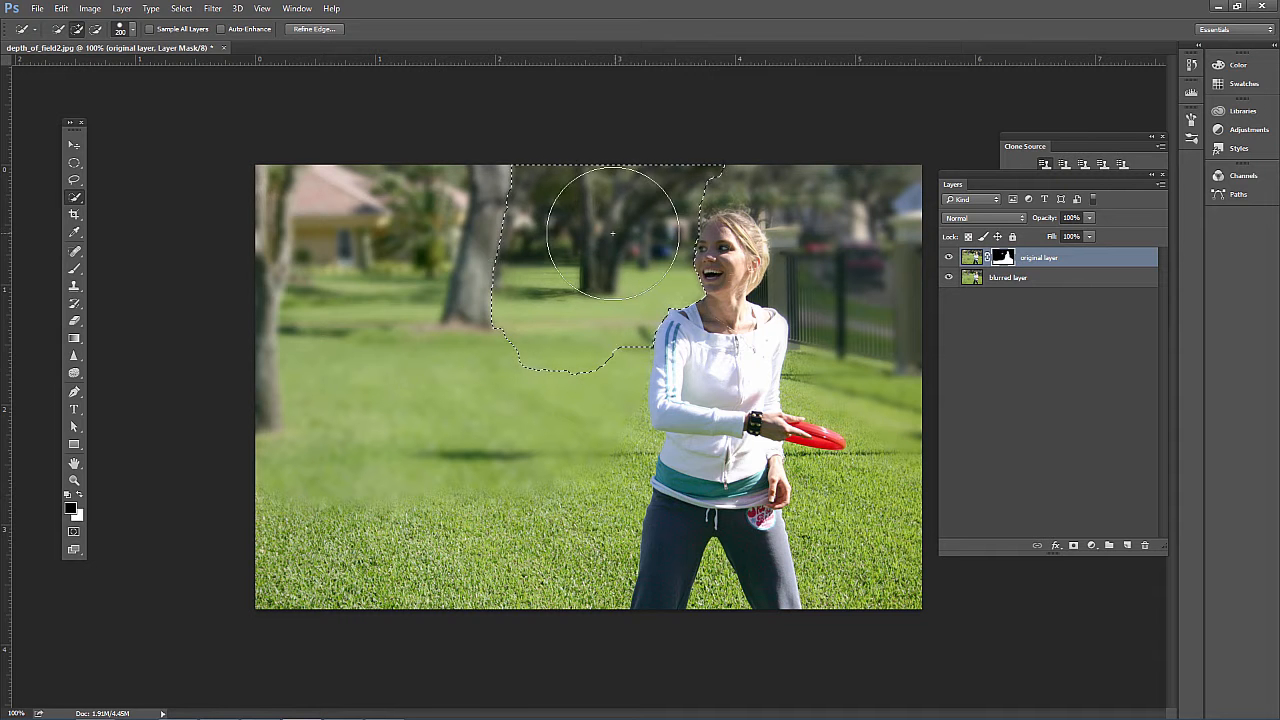
{"action": "left_click", "coordinate": [74, 268]}
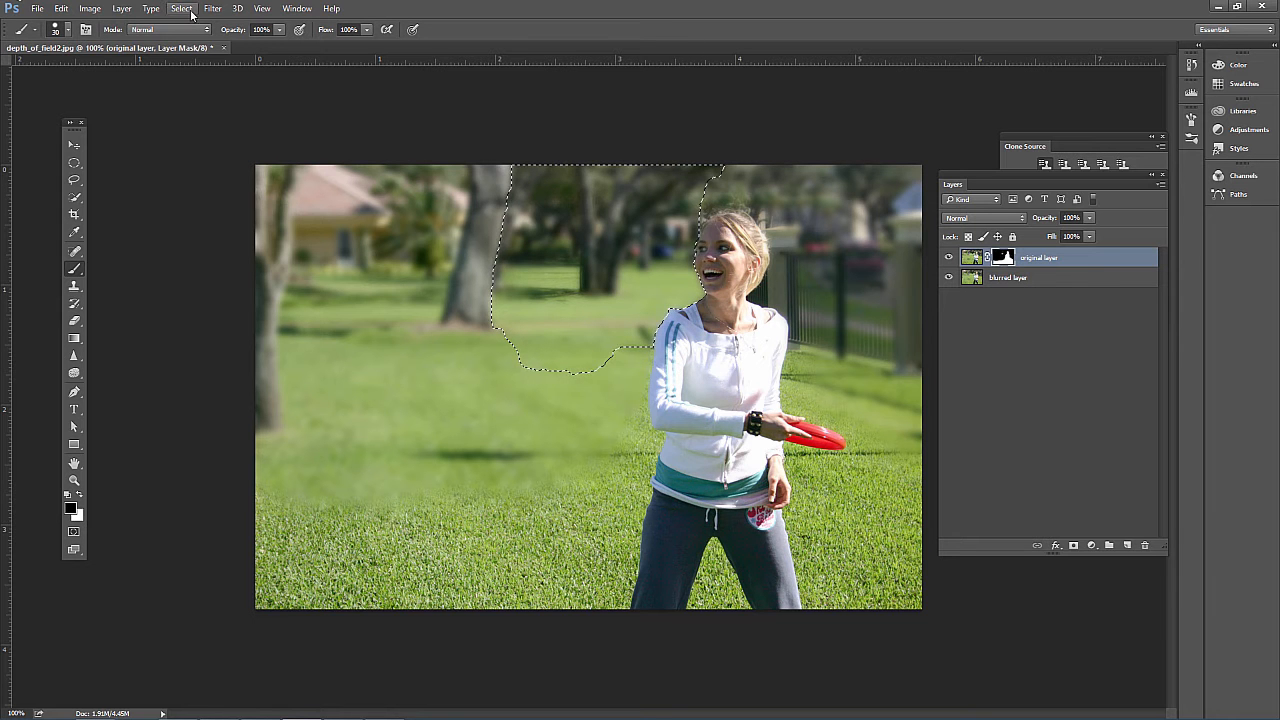
Open the Feather settings for the selection, dismiss them without feathering, and deselect the area
{"action": "left_click", "coordinate": [74, 162]}
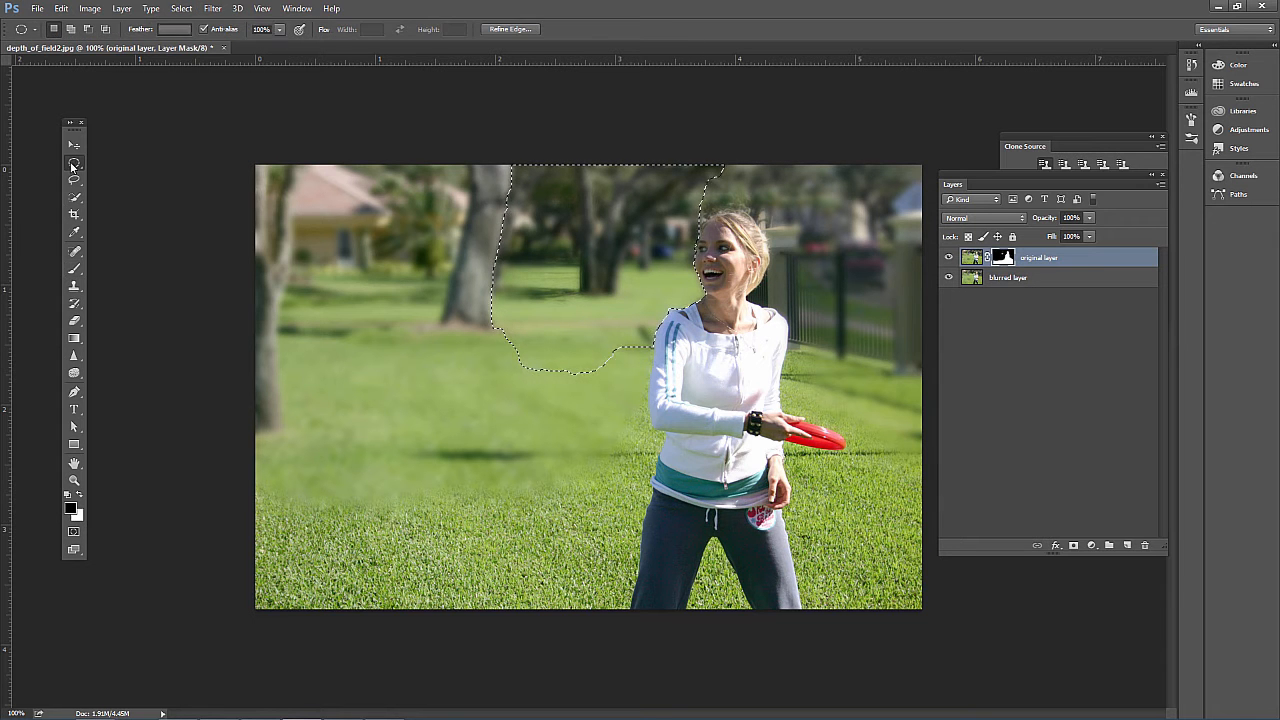
{"action": "left_click", "coordinate": [181, 9]}
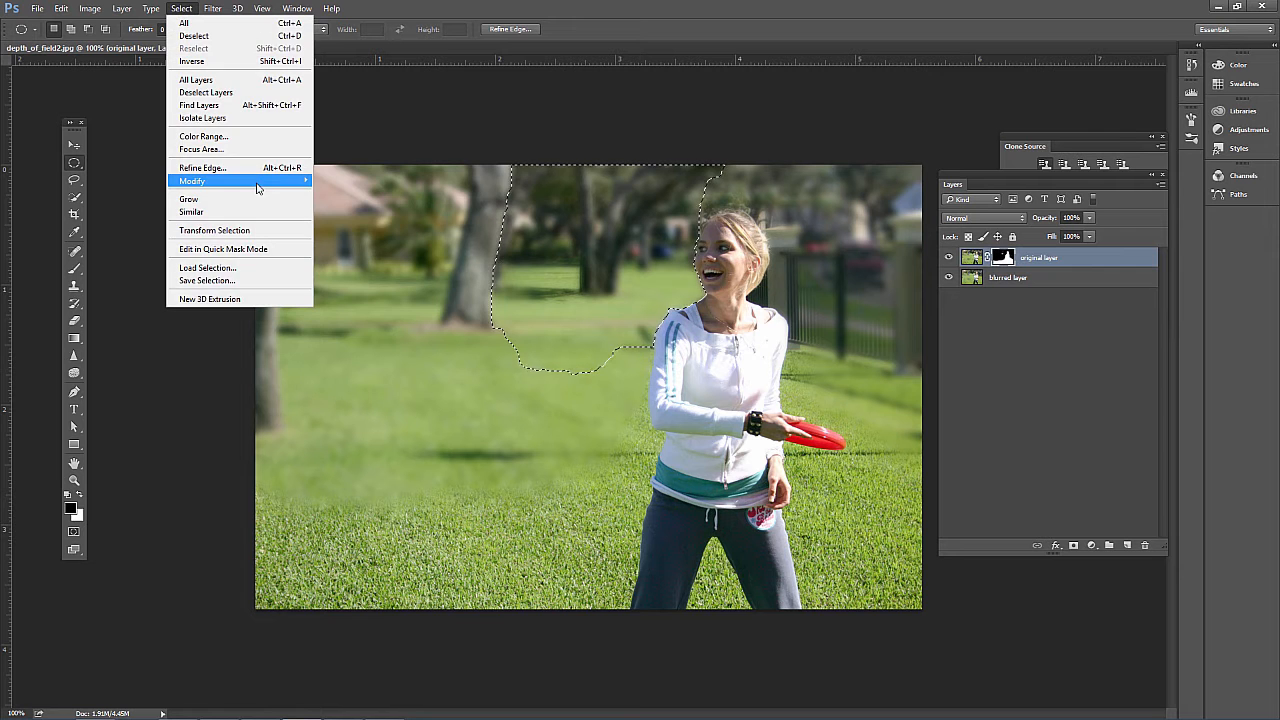
{"action": "mouse_move", "coordinate": [255, 182]}
{"action": "left_click", "coordinate": [348, 232]}
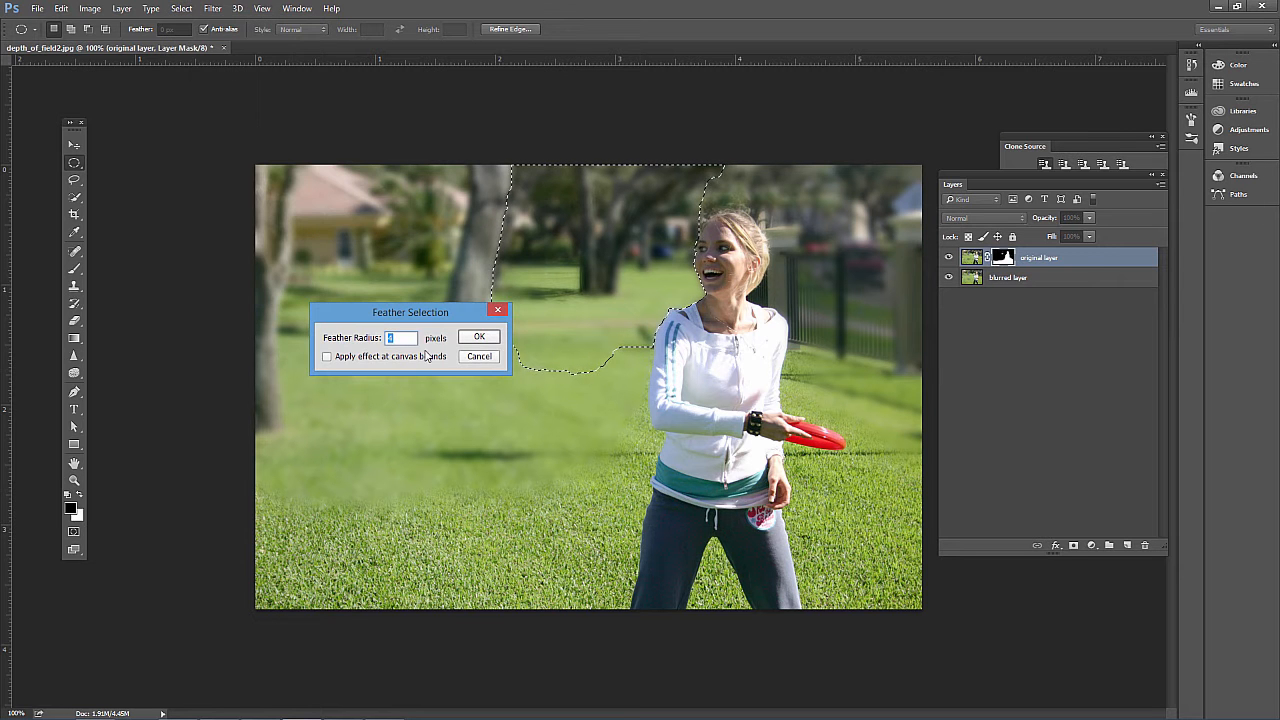
{"action": "left_click", "coordinate": [477, 358]}
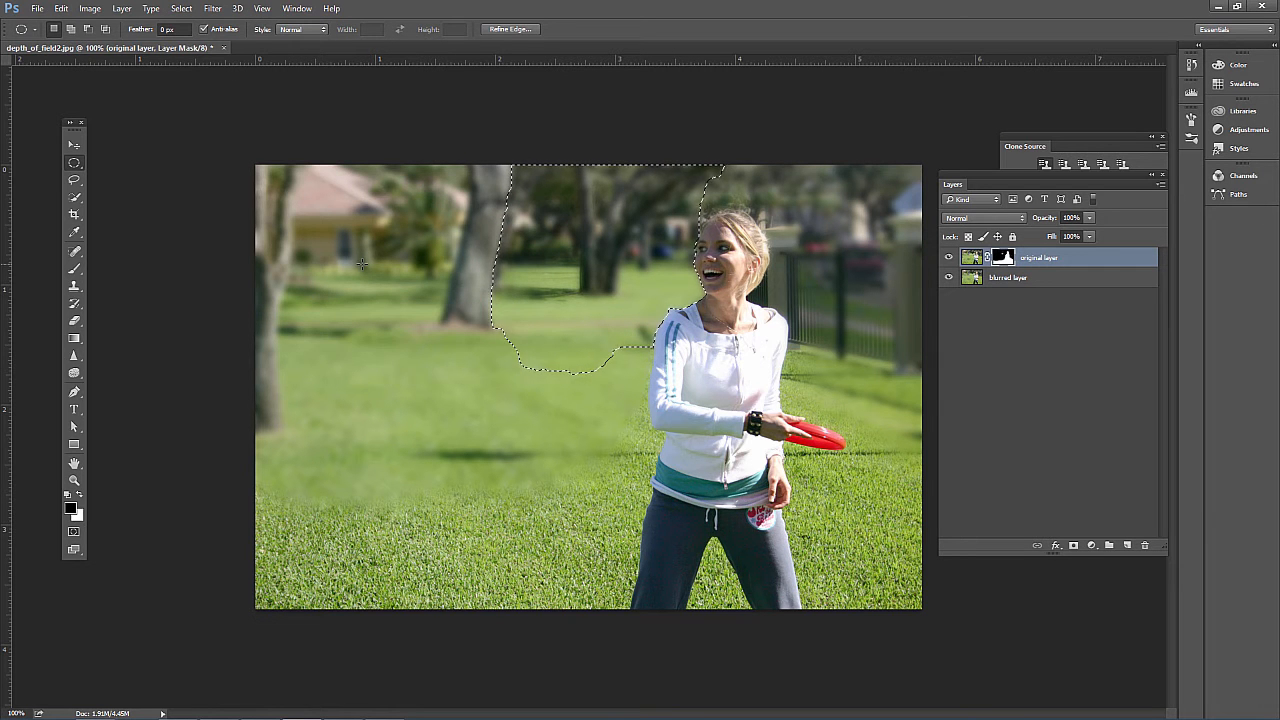
{"action": "key", "text": "ctrl+d"}
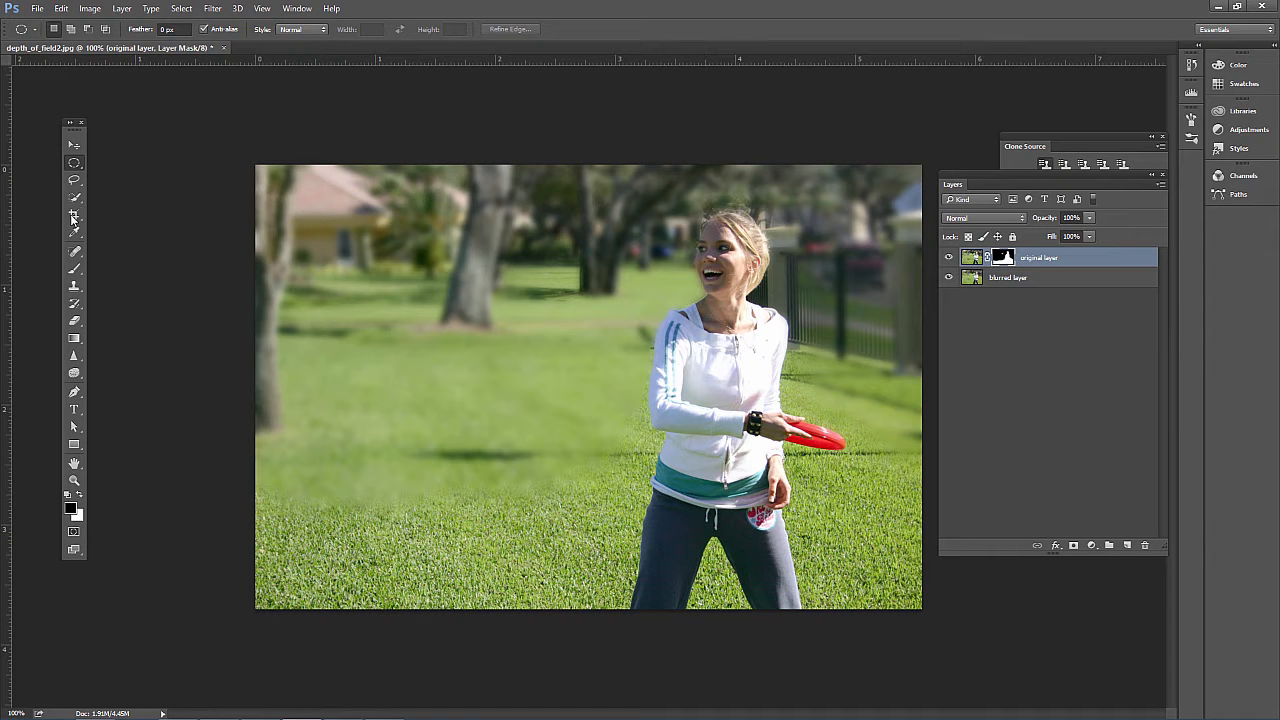
Mask the background along the woman's shoulder and arm with the 30 px brush, and set the brush hardness to 0%
{"action": "left_click", "coordinate": [73, 268]}
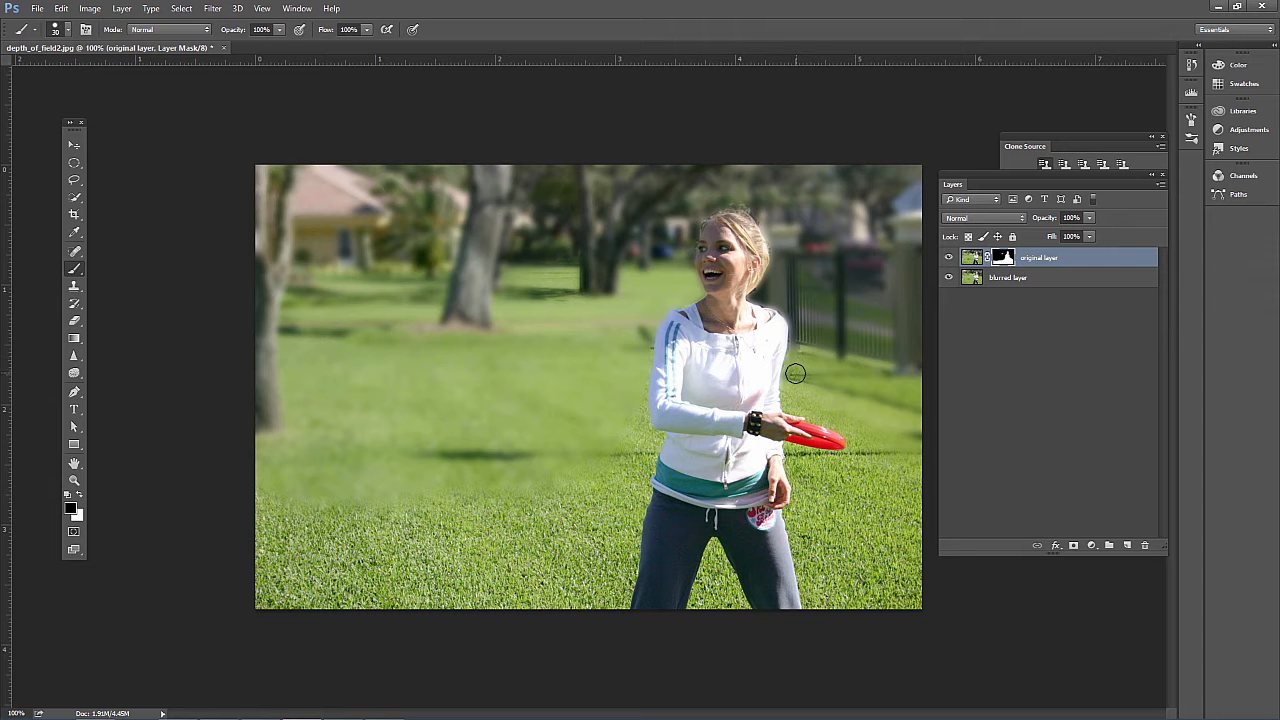
{"action": "left_click", "coordinate": [62, 29]}
{"action": "left_click_drag", "start_coordinate": [120, 104], "coordinate": [69, 110]}
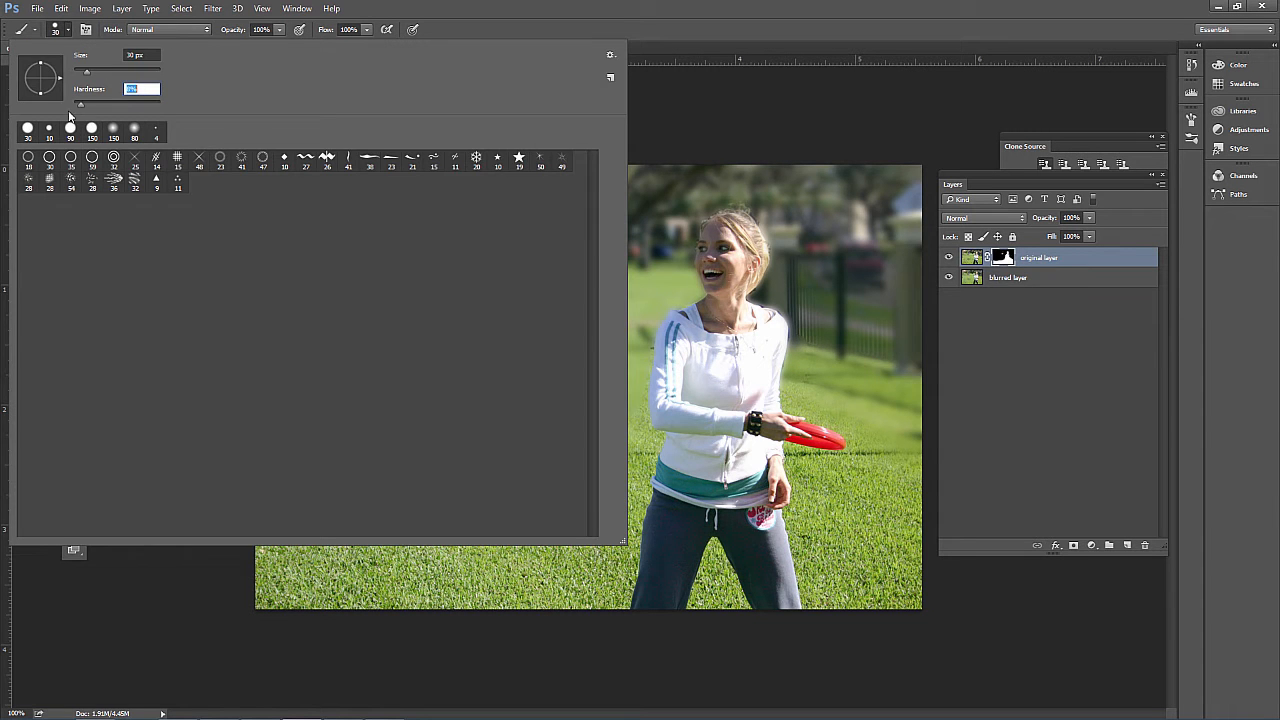
{"action": "left_click", "coordinate": [68, 30]}
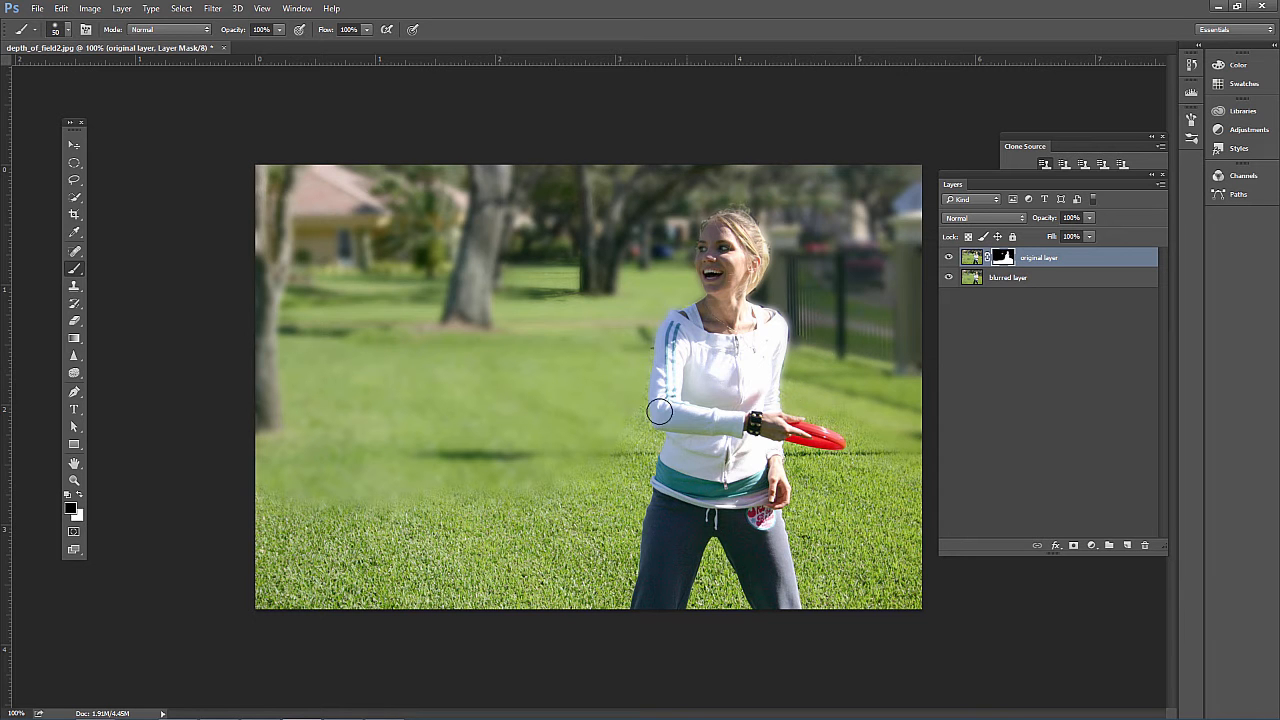
Display the original layer's mask on its own and paint black over the leftover gray and white patches in the background area
{"action": "left_click", "coordinate": [999, 260], "text": "alt"}
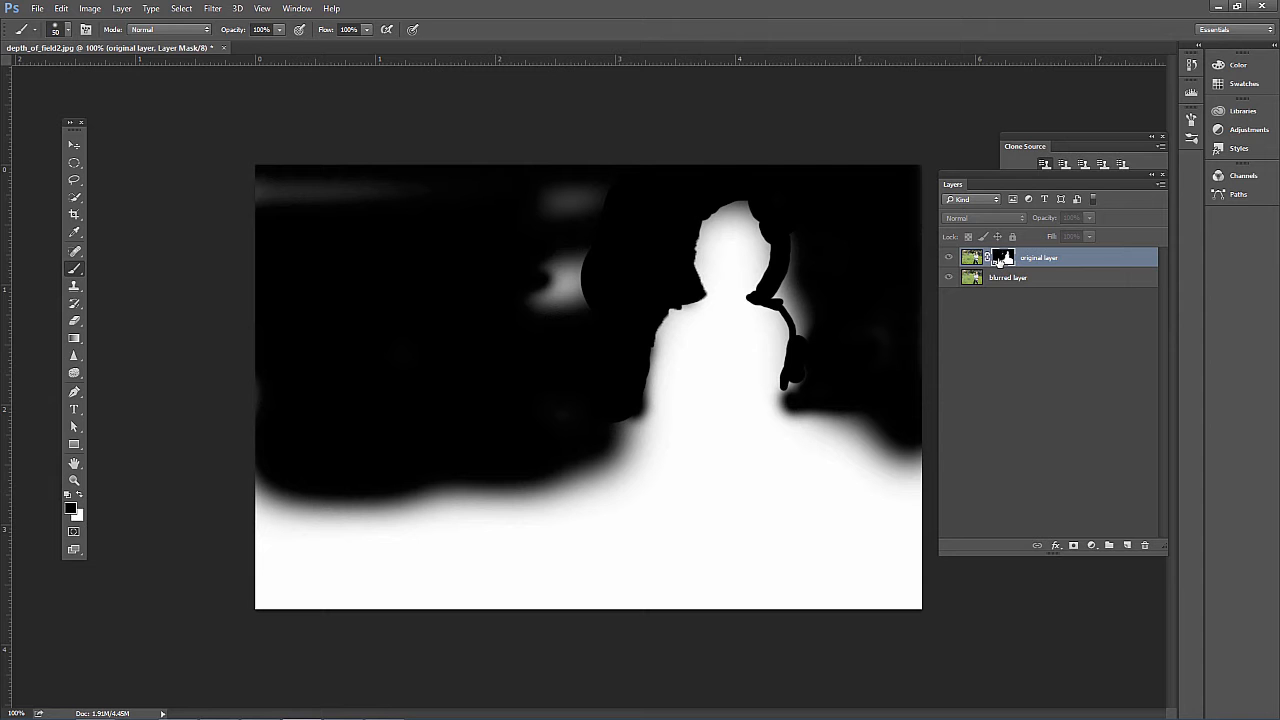
{"action": "mouse_move", "coordinate": [548, 287]}
{"action": "left_mouse_down"}
{"action": "mouse_move", "coordinate": [580, 243]}
{"action": "mouse_move", "coordinate": [591, 258]}
{"action": "mouse_move", "coordinate": [562, 268]}
{"action": "mouse_move", "coordinate": [569, 311]}
{"action": "mouse_move", "coordinate": [543, 329]}
{"action": "mouse_move", "coordinate": [556, 290]}
{"action": "left_mouse_up"}
{"action": "mouse_move", "coordinate": [599, 197]}
{"action": "left_mouse_down"}
{"action": "mouse_move", "coordinate": [579, 172]}
{"action": "mouse_move", "coordinate": [282, 215]}
{"action": "mouse_move", "coordinate": [220, 184]}
{"action": "mouse_move", "coordinate": [311, 197]}
{"action": "left_mouse_up"}
{"action": "mouse_move", "coordinate": [788, 252]}
{"action": "left_mouse_down"}
{"action": "mouse_move", "coordinate": [793, 298]}
{"action": "mouse_move", "coordinate": [777, 291]}
{"action": "mouse_move", "coordinate": [810, 331]}
{"action": "mouse_move", "coordinate": [808, 299]}
{"action": "mouse_move", "coordinate": [790, 394]}
{"action": "mouse_move", "coordinate": [837, 371]}
{"action": "left_mouse_up"}
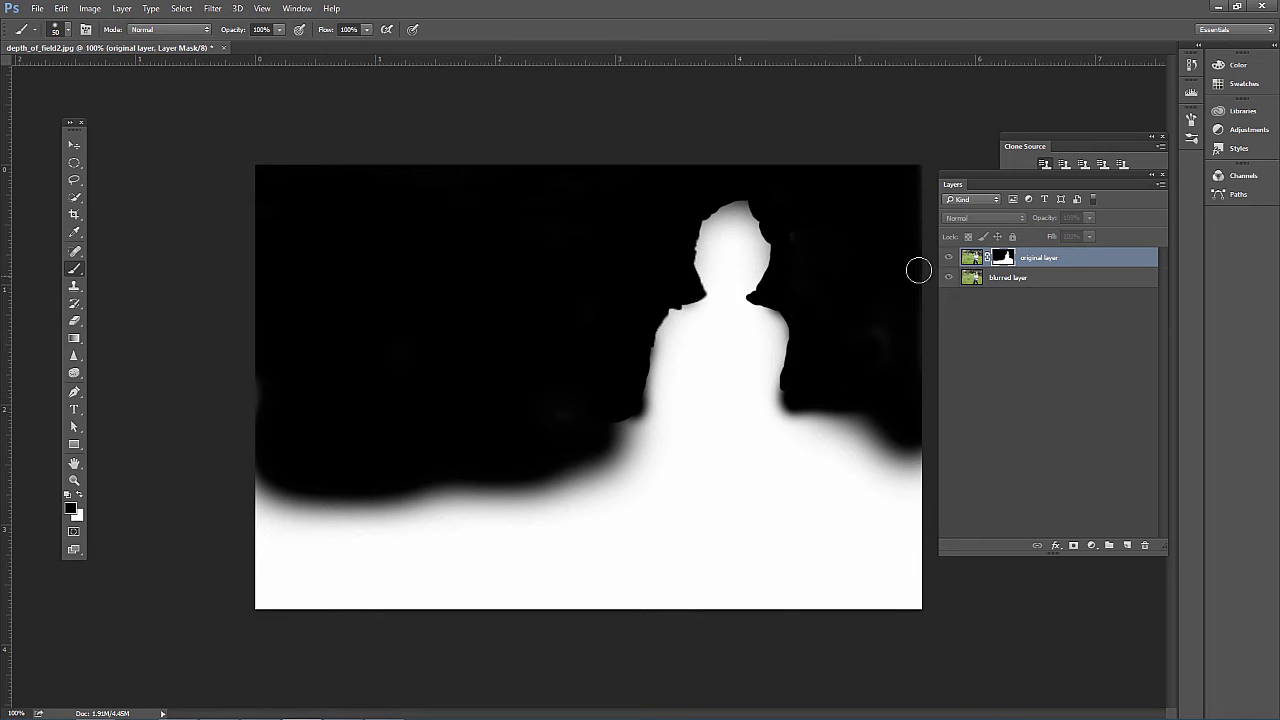
Return to the photo view, paint mid-gray on the original layer's mask across the midground grass, and inspect the mask on its own
{"action": "left_click", "coordinate": [1003, 259], "text": "alt"}
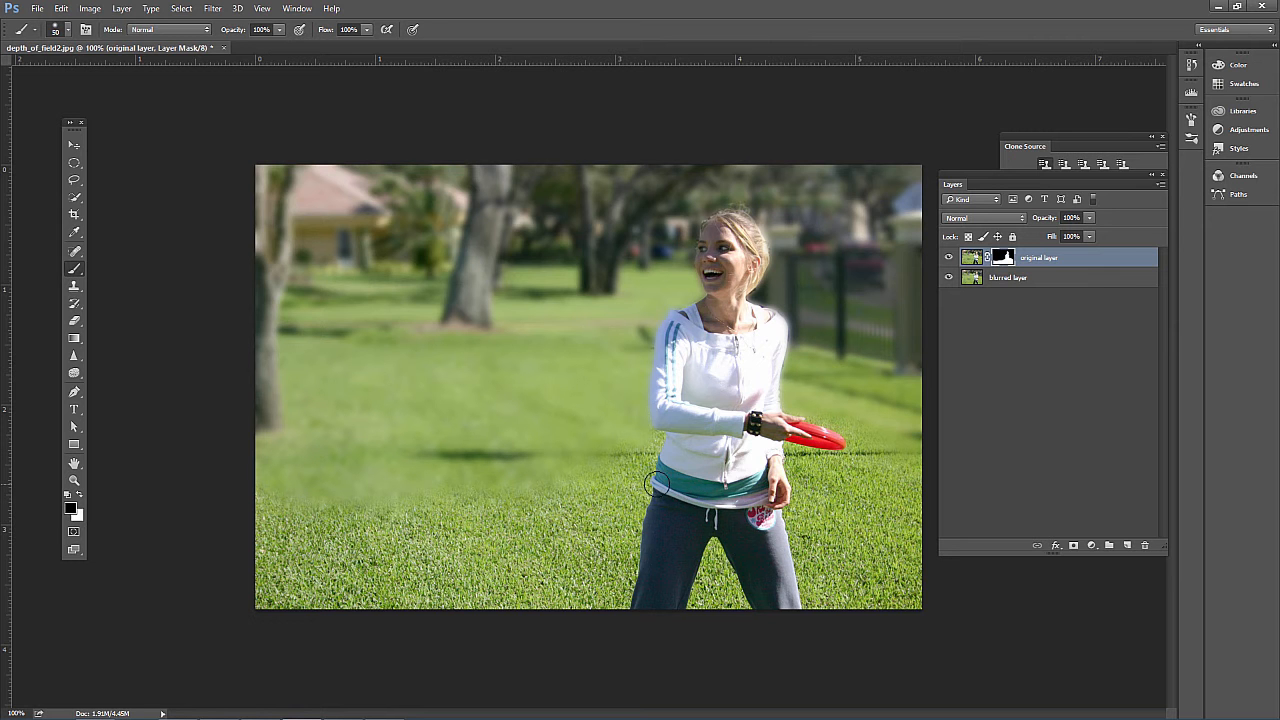
{"action": "left_click", "coordinate": [70, 508]}
{"action": "mouse_move", "coordinate": [182, 363]}
{"action": "left_mouse_down"}
{"action": "mouse_move", "coordinate": [86, 337]}
{"action": "mouse_move", "coordinate": [40, 303]}
{"action": "mouse_move", "coordinate": [18, 332]}
{"action": "left_mouse_up"}
{"action": "mouse_move", "coordinate": [108, 329]}
{"action": "left_mouse_down"}
{"action": "mouse_move", "coordinate": [84, 310]}
{"action": "mouse_move", "coordinate": [86, 328]}
{"action": "left_mouse_up"}
{"action": "left_click", "coordinate": [385, 233]}
{"action": "key", "text": "b"}
{"action": "mouse_move", "coordinate": [390, 484]}
{"action": "left_mouse_down"}
{"action": "mouse_move", "coordinate": [286, 497]}
{"action": "mouse_move", "coordinate": [569, 485]}
{"action": "mouse_move", "coordinate": [636, 445]}
{"action": "left_mouse_up"}
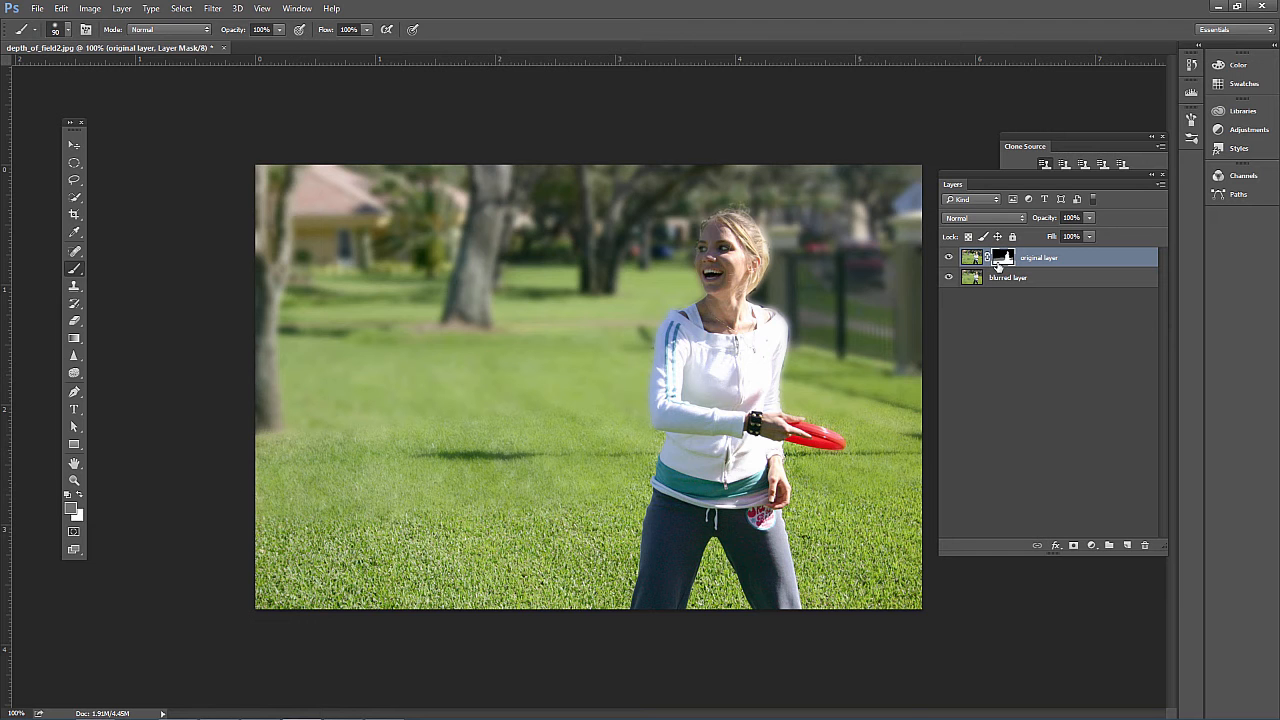
{"action": "left_click", "coordinate": [1004, 259], "text": "alt"}
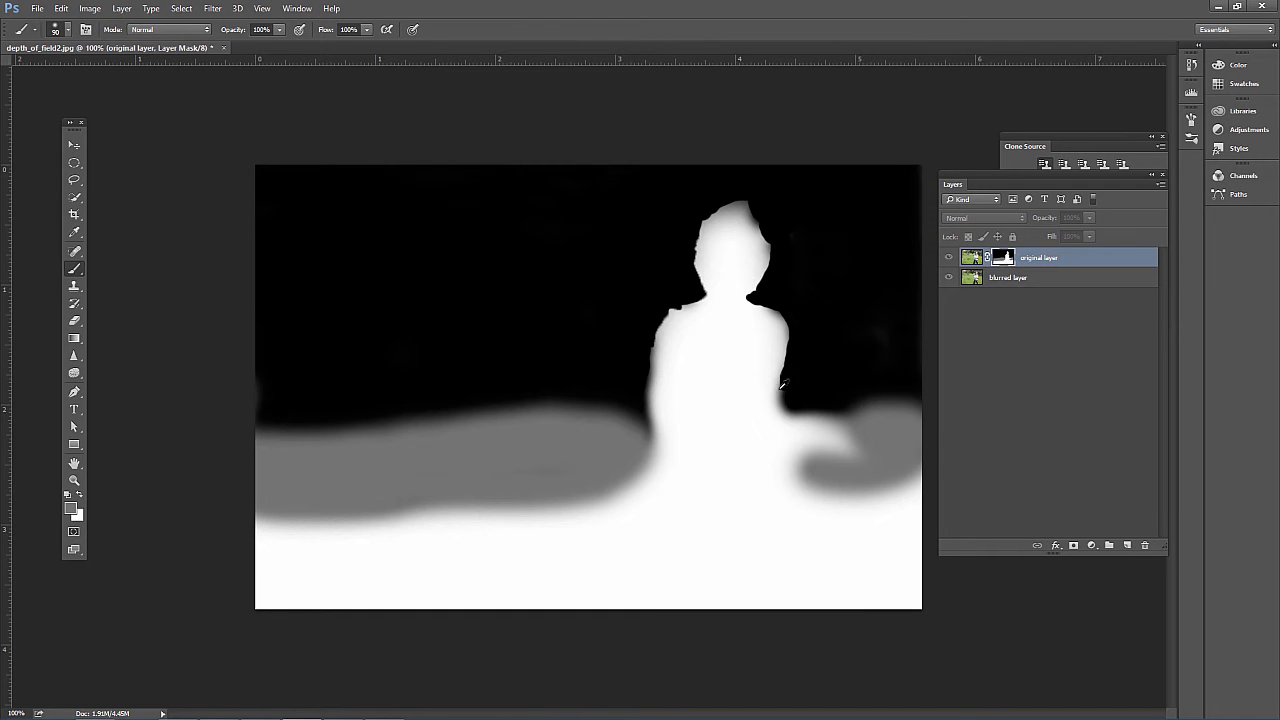
{"action": "left_click", "coordinate": [1003, 257], "text": "alt"}
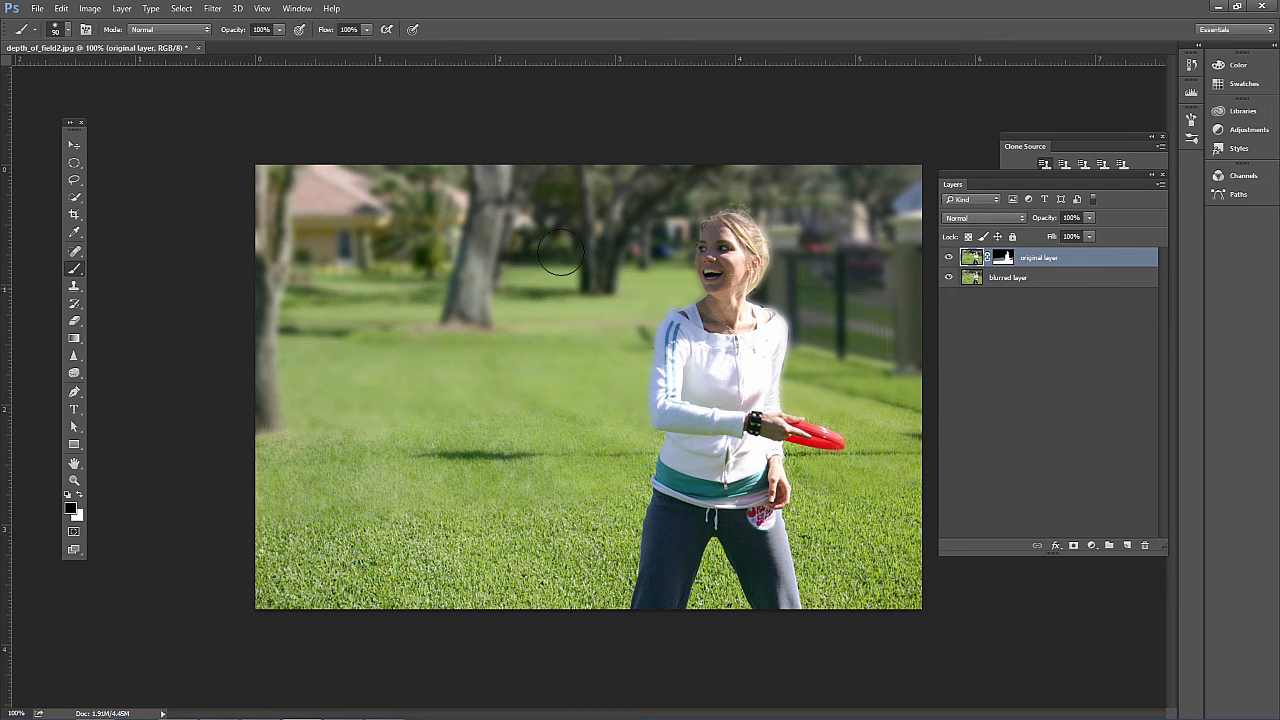
Delete the original layer's mask without applying it, and add a new blank mask to that layer
{"action": "left_click", "coordinate": [998, 283]}
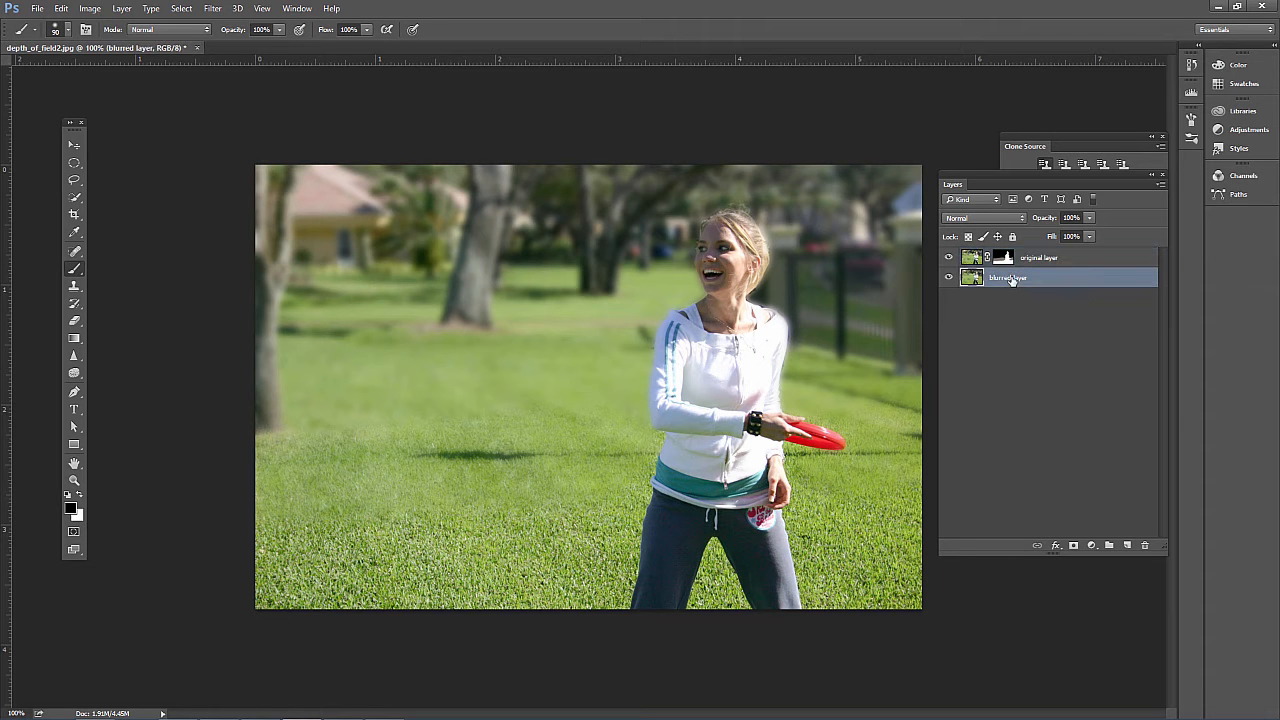
{"action": "left_click", "coordinate": [969, 259]}
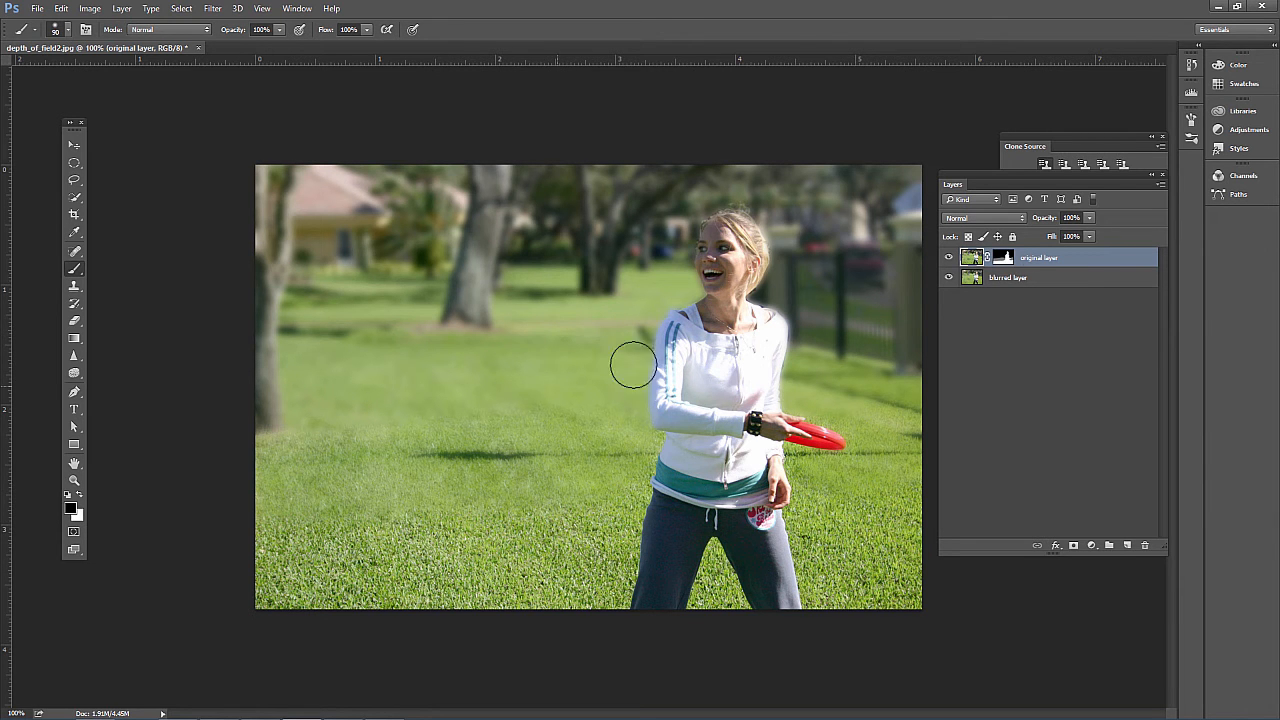
{"action": "left_click", "coordinate": [1002, 257]}
{"action": "key", "text": "g"}
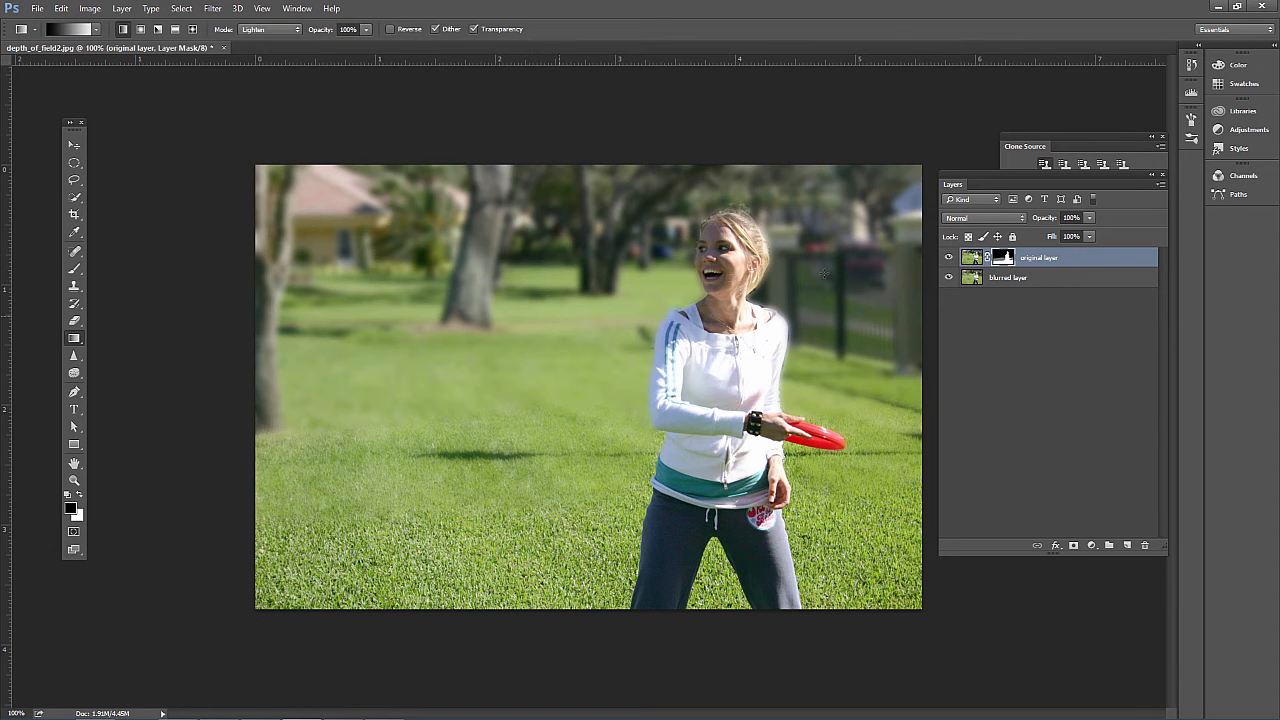
{"action": "left_click_drag", "start_coordinate": [1006, 259], "coordinate": [1146, 547]}
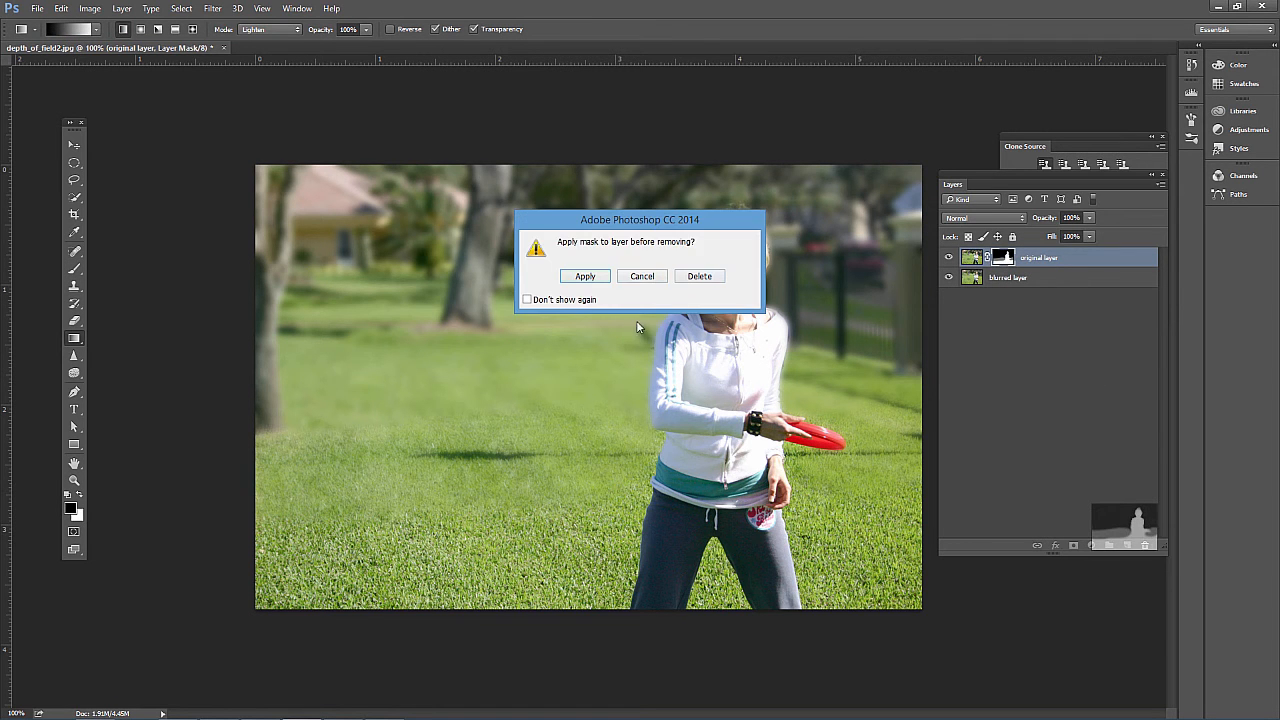
{"action": "left_click", "coordinate": [699, 280]}
{"action": "left_click", "coordinate": [1074, 549]}
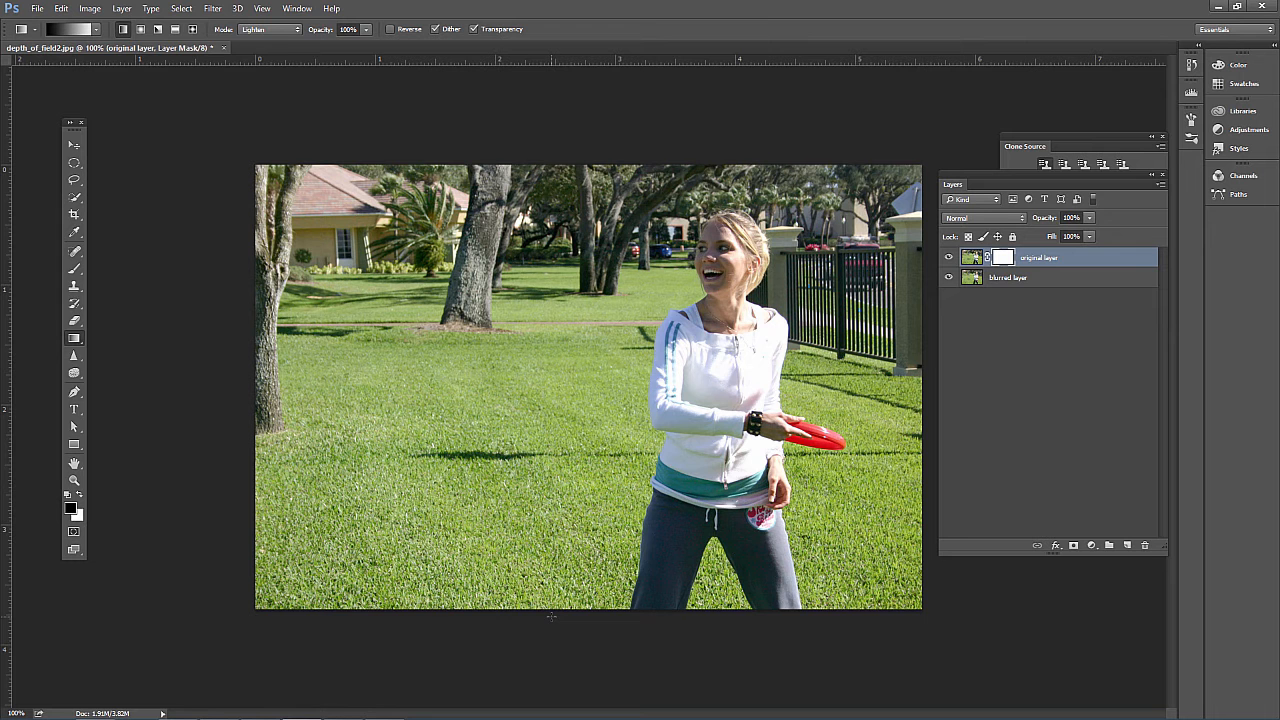
Set the Gradient tool's mode to Normal and draw a black-to-white linear gradient on the mask from the photo's top edge to below its bottom edge
{"action": "left_click_drag", "start_coordinate": [75, 341], "coordinate": [113, 343]}
{"action": "left_click", "coordinate": [96, 30]}
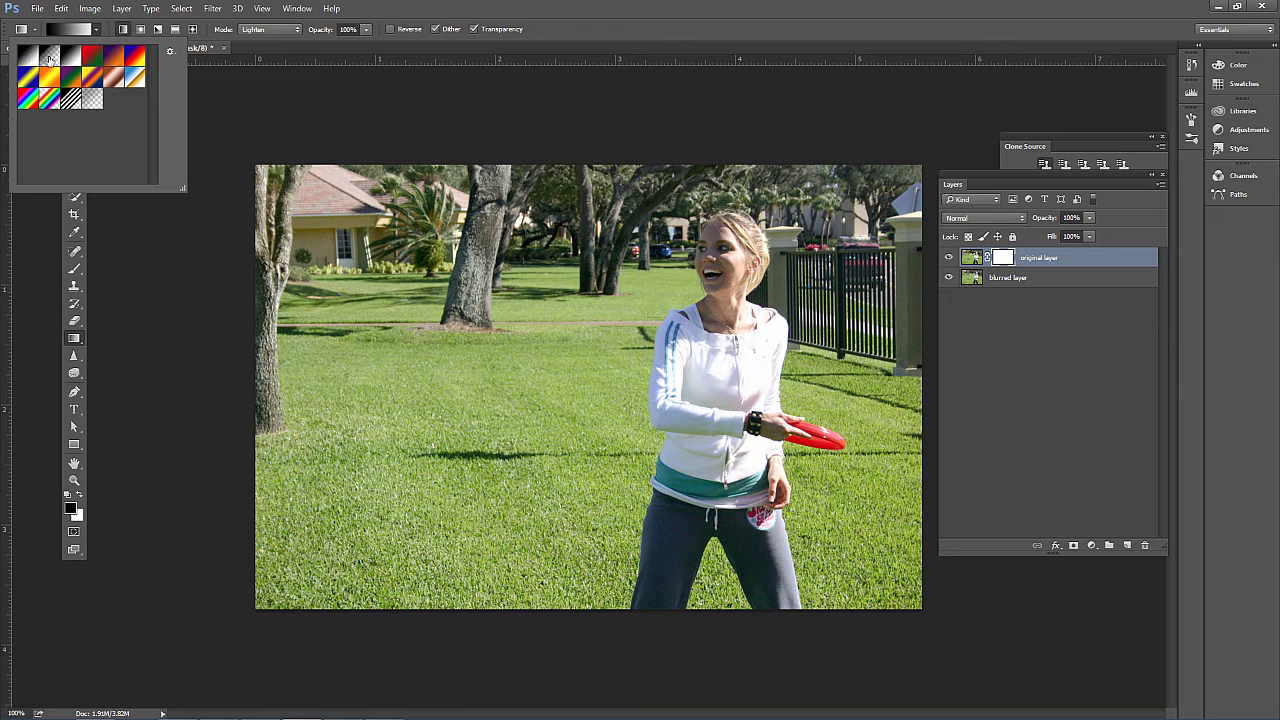
{"action": "left_click", "coordinate": [101, 34]}
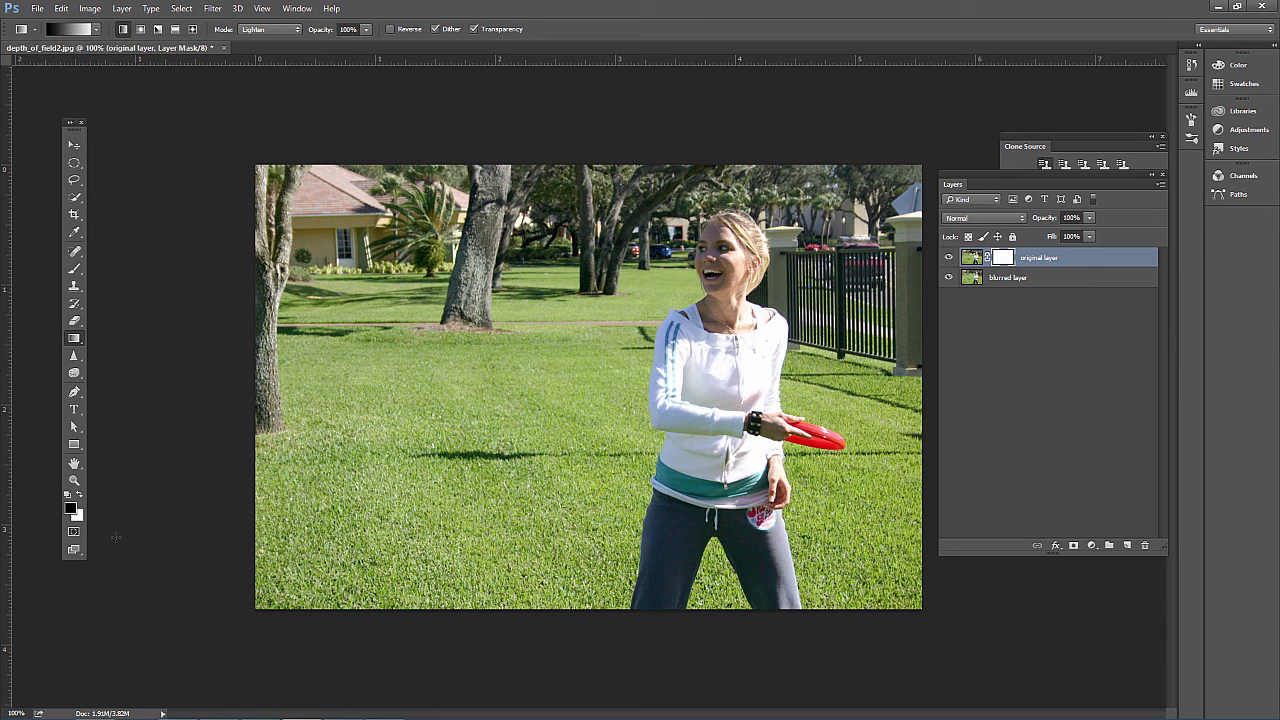
{"action": "left_click", "coordinate": [282, 32]}
{"action": "left_click", "coordinate": [286, 32]}
{"action": "left_click_drag", "start_coordinate": [589, 613], "coordinate": [589, 617]}
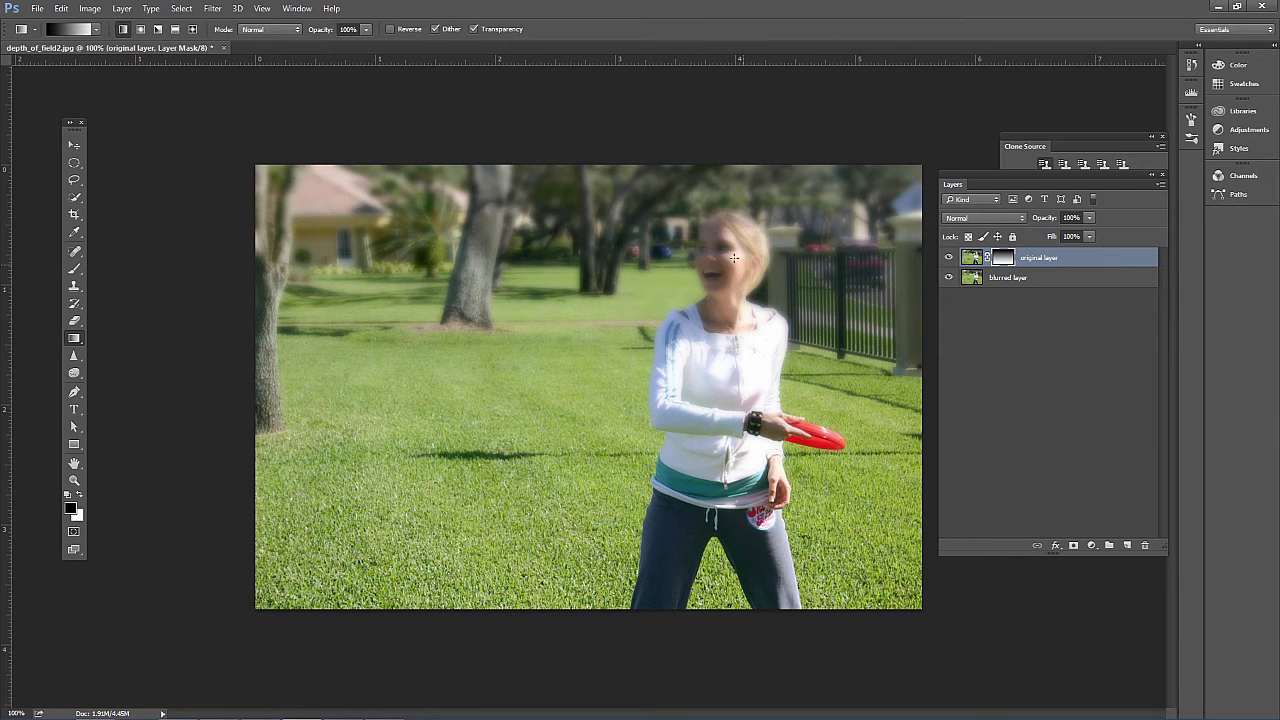
{"action": "left_click_drag", "start_coordinate": [578, 325], "coordinate": [556, 696]}
{"action": "left_click_drag", "start_coordinate": [566, 160], "coordinate": [567, 710]}
Paint white with the Brush over the woman's head, torso and frisbee hand on the gradient mask, and inspect the mask on its own
{"action": "left_click", "coordinate": [78, 496]}
{"action": "left_click", "coordinate": [74, 269]}
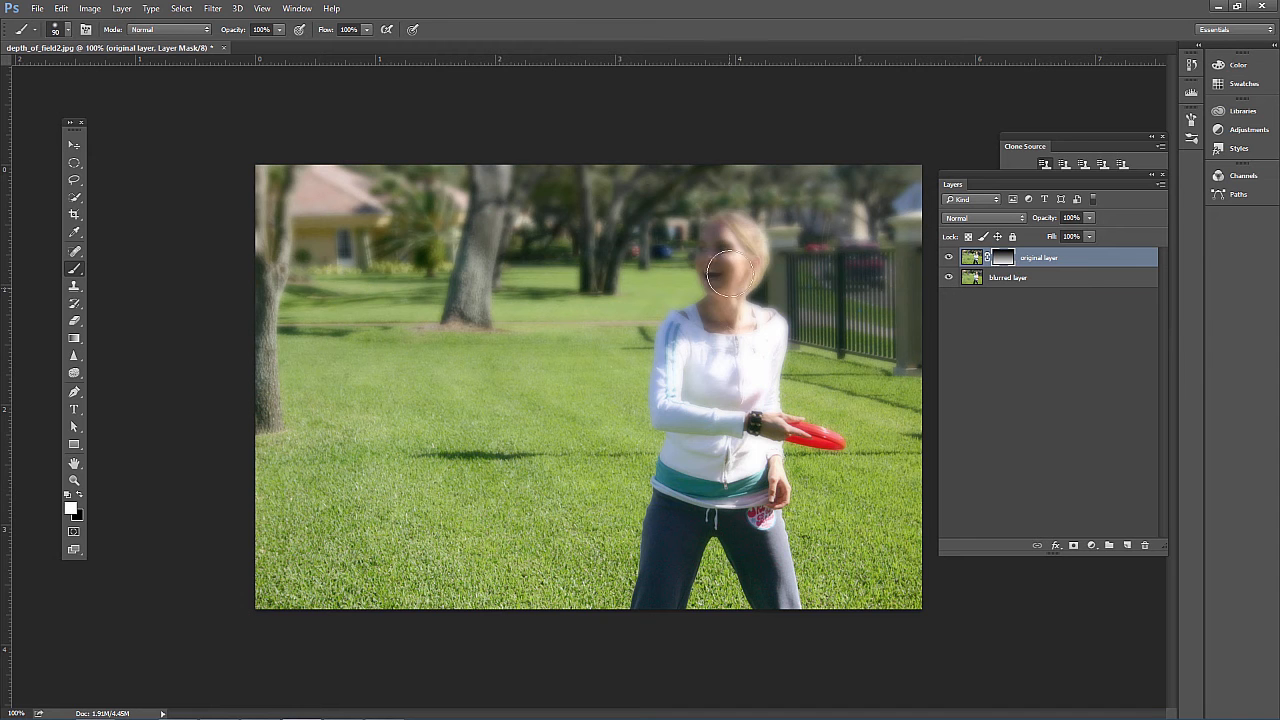
{"action": "mouse_move", "coordinate": [730, 272]}
{"action": "left_mouse_down"}
{"action": "mouse_move", "coordinate": [728, 233]}
{"action": "mouse_move", "coordinate": [743, 255]}
{"action": "mouse_move", "coordinate": [731, 283]}
{"action": "mouse_move", "coordinate": [724, 248]}
{"action": "mouse_move", "coordinate": [720, 311]}
{"action": "mouse_move", "coordinate": [687, 335]}
{"action": "mouse_move", "coordinate": [733, 318]}
{"action": "mouse_move", "coordinate": [761, 331]}
{"action": "mouse_move", "coordinate": [755, 387]}
{"action": "mouse_move", "coordinate": [727, 395]}
{"action": "mouse_move", "coordinate": [712, 347]}
{"action": "mouse_move", "coordinate": [692, 402]}
{"action": "mouse_move", "coordinate": [684, 340]}
{"action": "mouse_move", "coordinate": [689, 422]}
{"action": "mouse_move", "coordinate": [769, 418]}
{"action": "mouse_move", "coordinate": [719, 470]}
{"action": "mouse_move", "coordinate": [701, 408]}
{"action": "mouse_move", "coordinate": [716, 415]}
{"action": "mouse_move", "coordinate": [728, 285]}
{"action": "mouse_move", "coordinate": [802, 428]}
{"action": "left_mouse_up"}
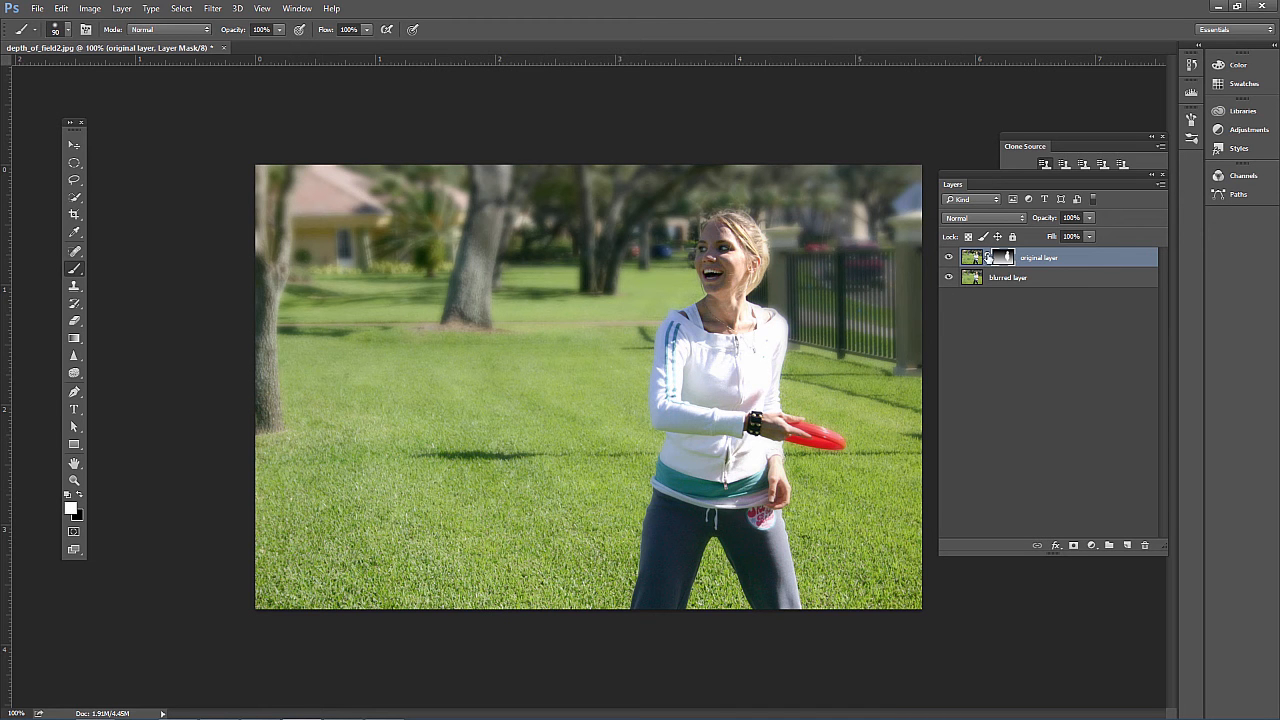
{"action": "left_click", "coordinate": [999, 257], "text": "alt"}
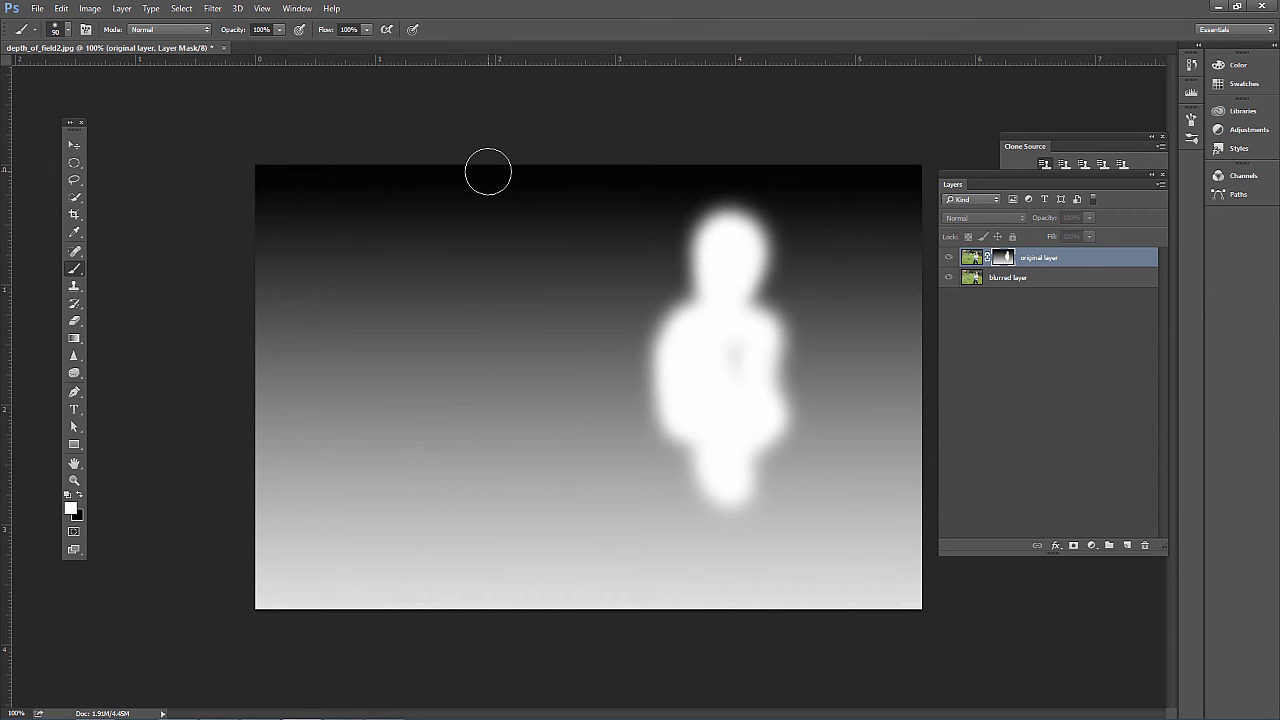
{"action": "left_click", "coordinate": [1000, 258], "text": "alt"}
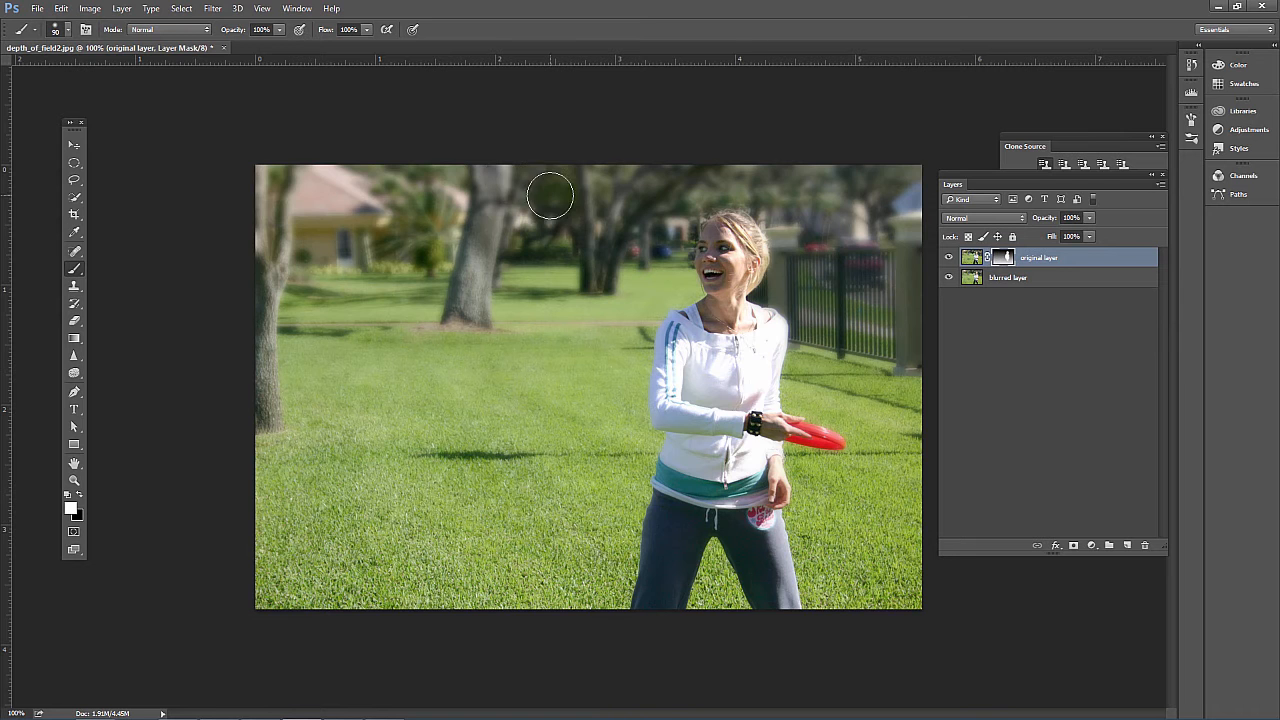
{"action": "left_click", "coordinate": [1000, 258], "text": "alt"}
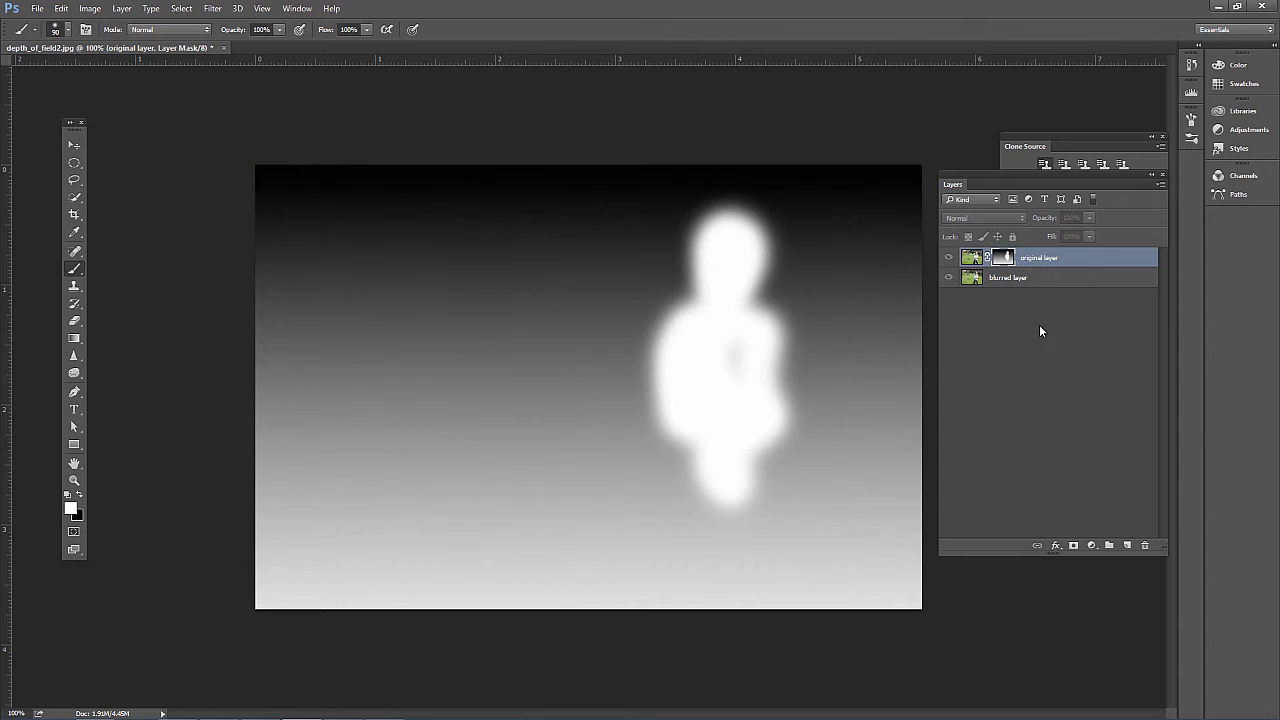
Paint the mask white over the foreground grass along the photo's lower edge, and check the mask on its own before returning to the photo
{"action": "left_click", "coordinate": [1000, 258], "text": "alt"}
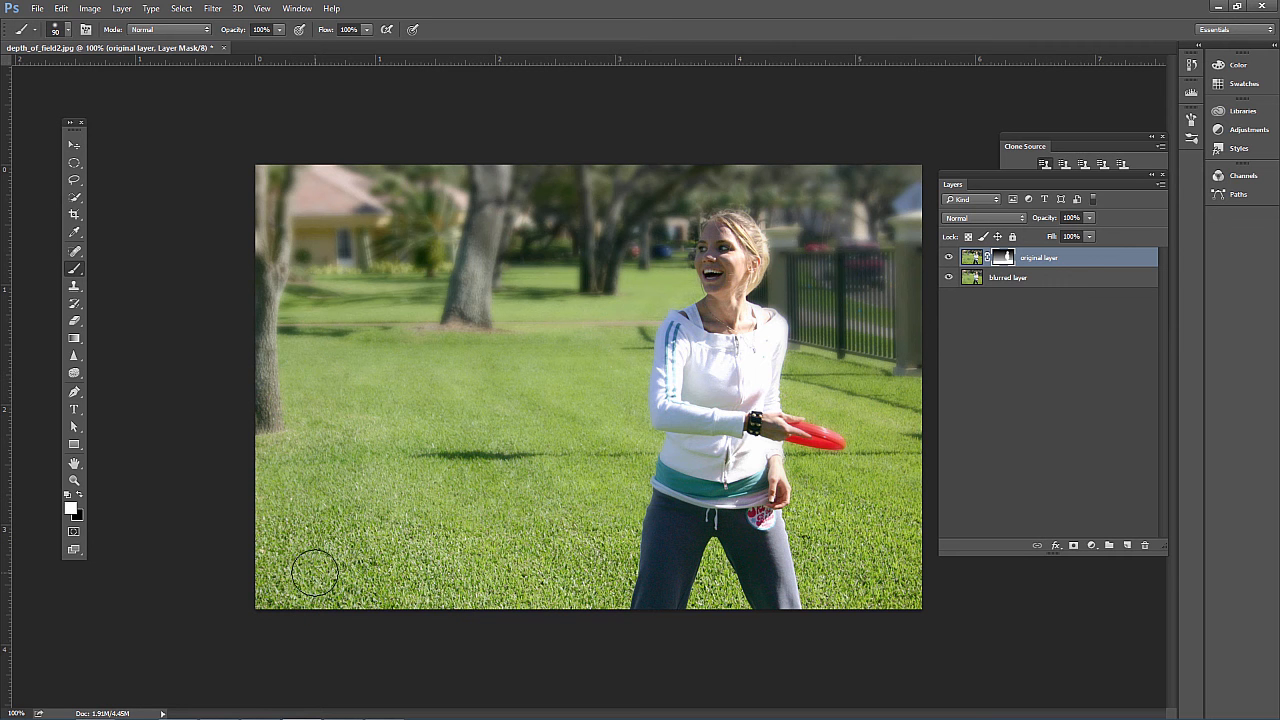
{"action": "left_click", "coordinate": [1010, 262], "text": "alt"}
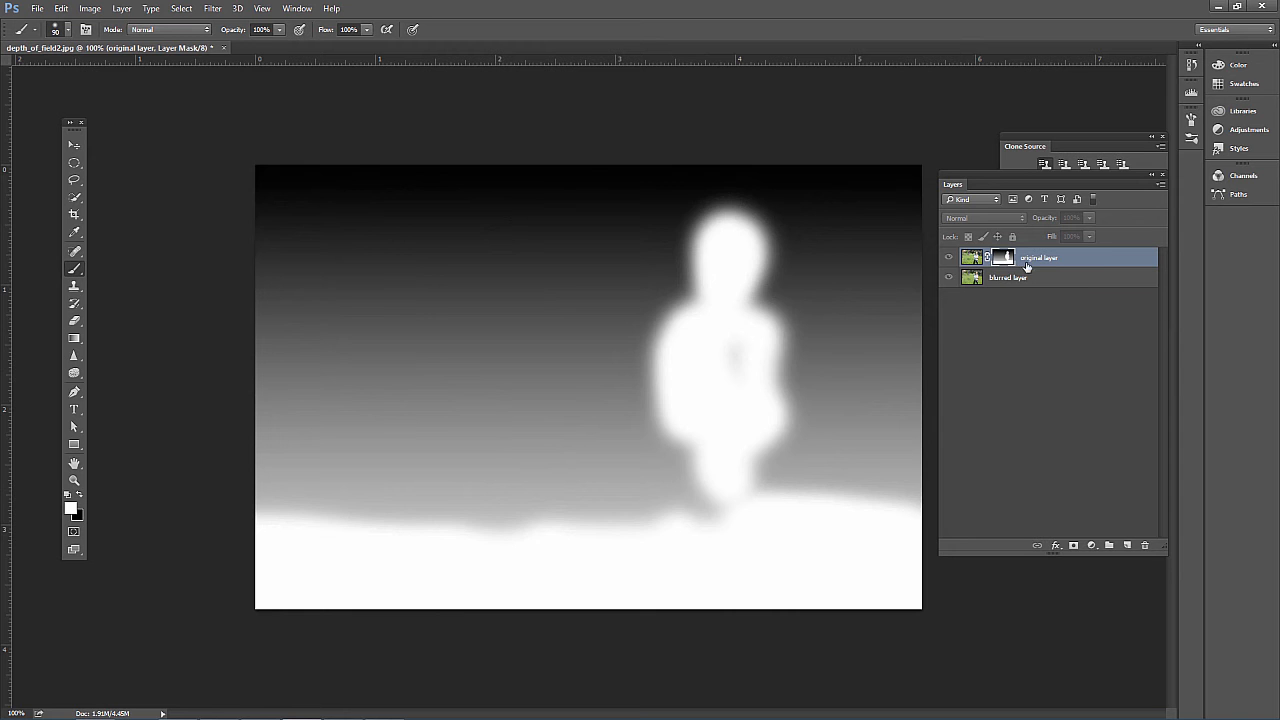
{"action": "left_click", "coordinate": [1010, 262], "text": "alt"}
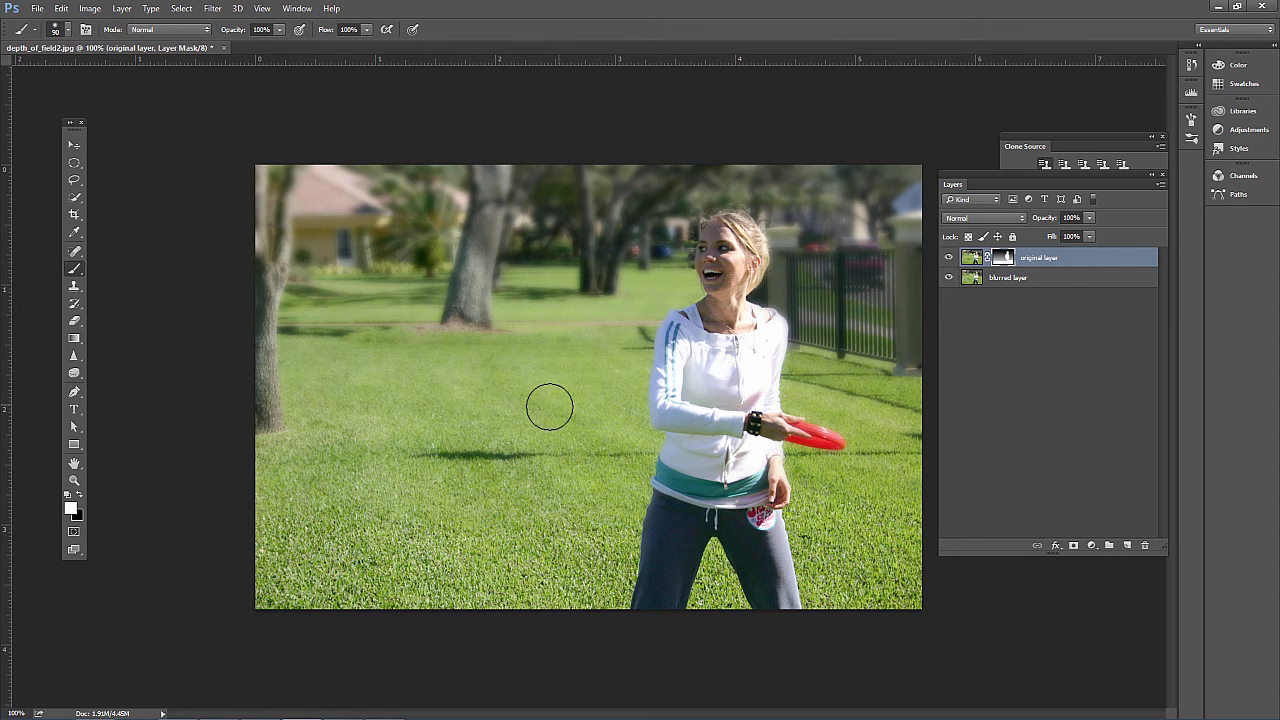